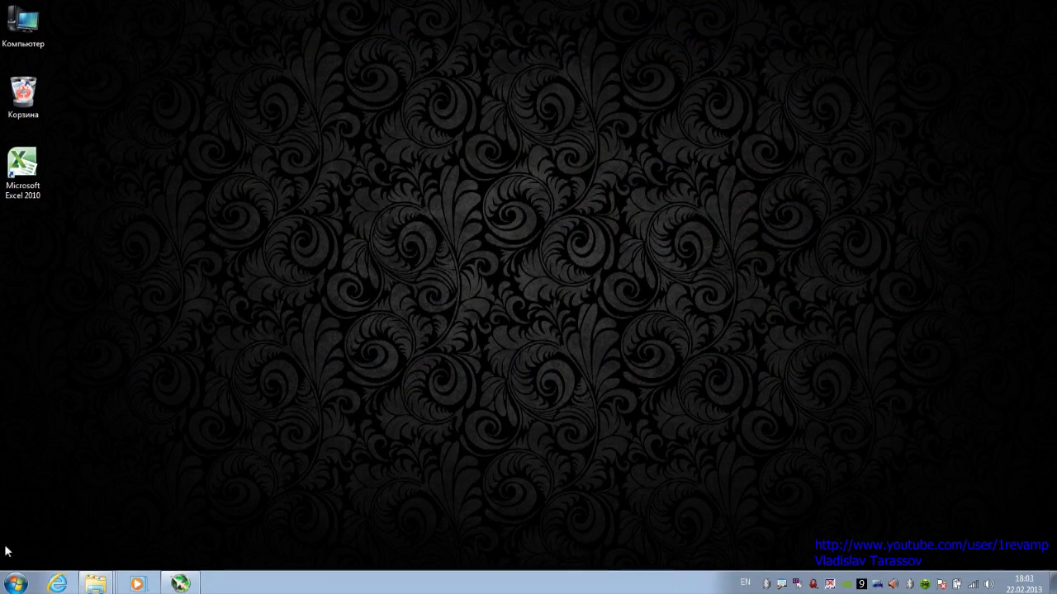
- Open the зарплаты.xlsx salary workbook from the Documents library in Excel
left_click(16, 583)
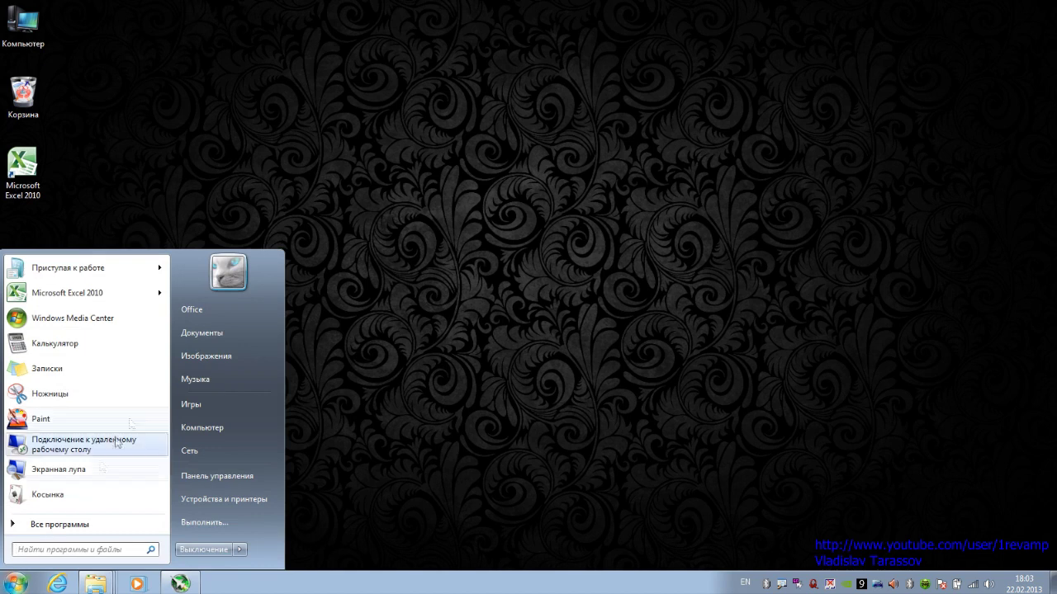
left_click(206, 338)
left_click(304, 227)
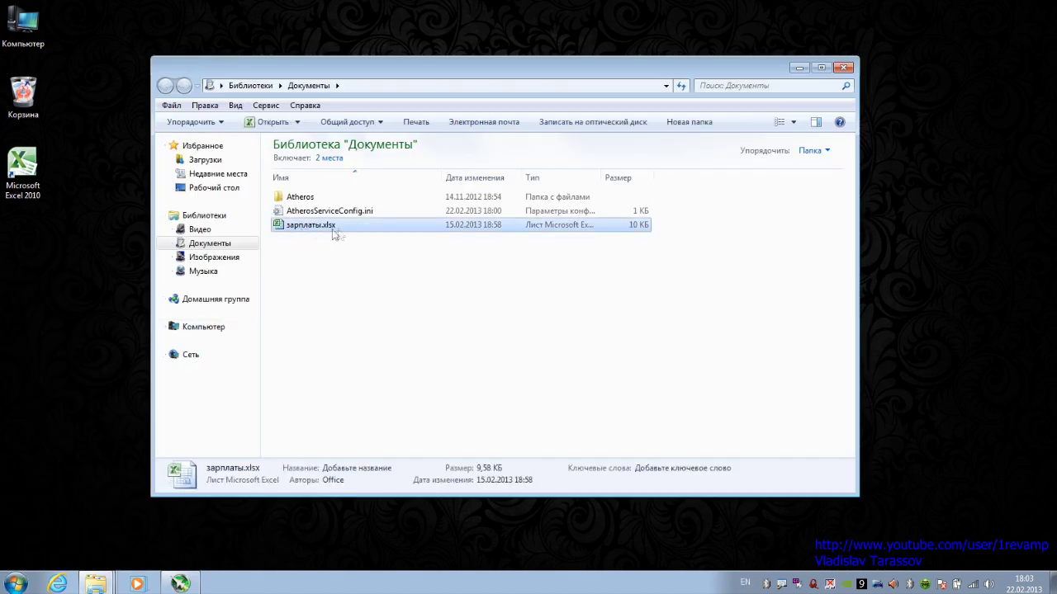
double_click(304, 231)
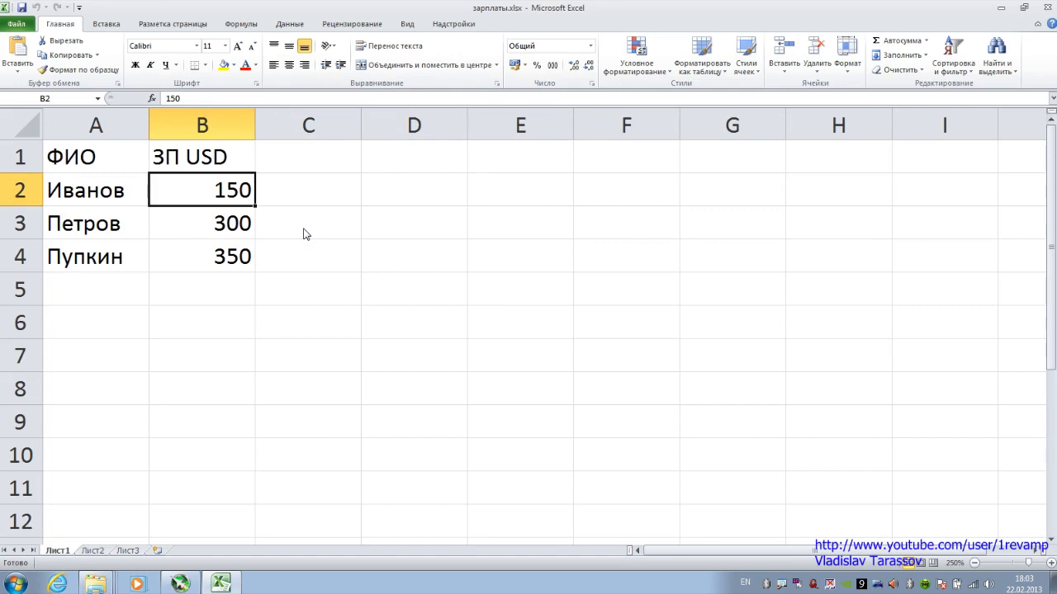
- Select cell D2, then cell E2 for the new formula
left_click(394, 187)
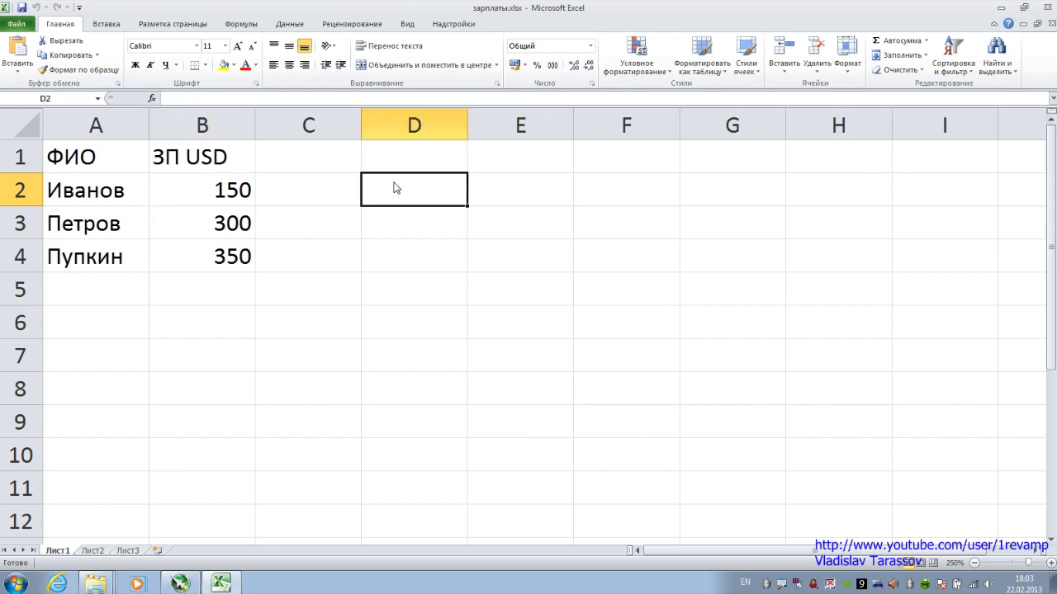
left_click(530, 196)
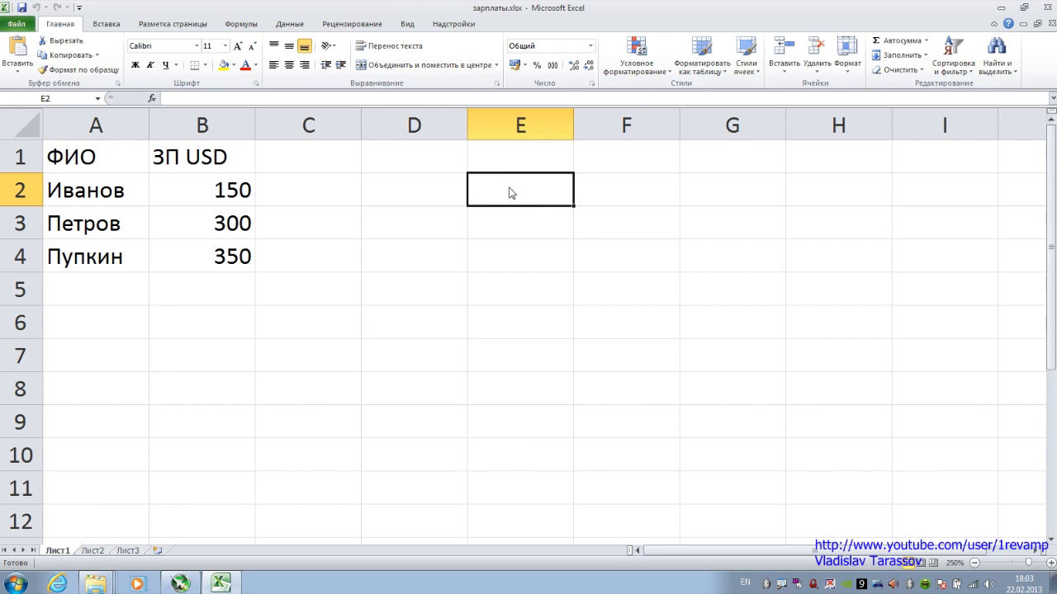
- Enter the formula =B2 in E2 by pointing at B2, so it shows 150
type("=")
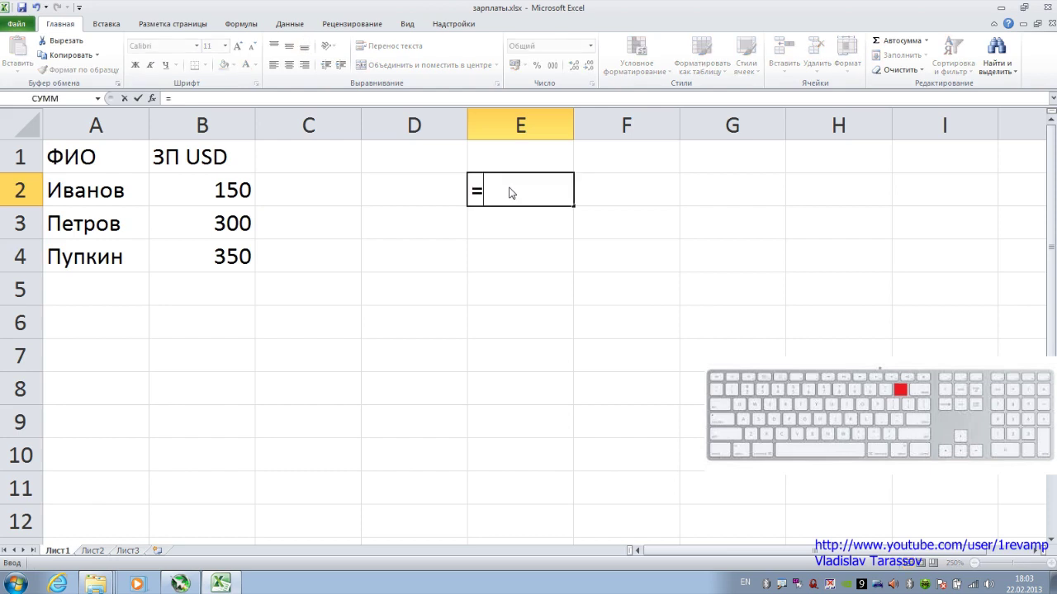
left_click(507, 189)
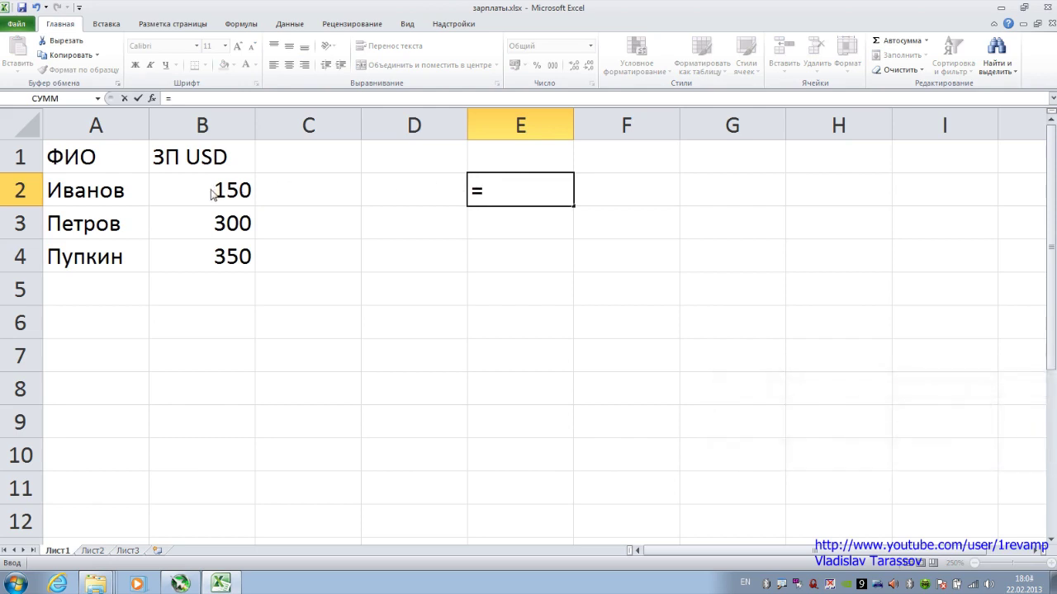
left_click(213, 192)
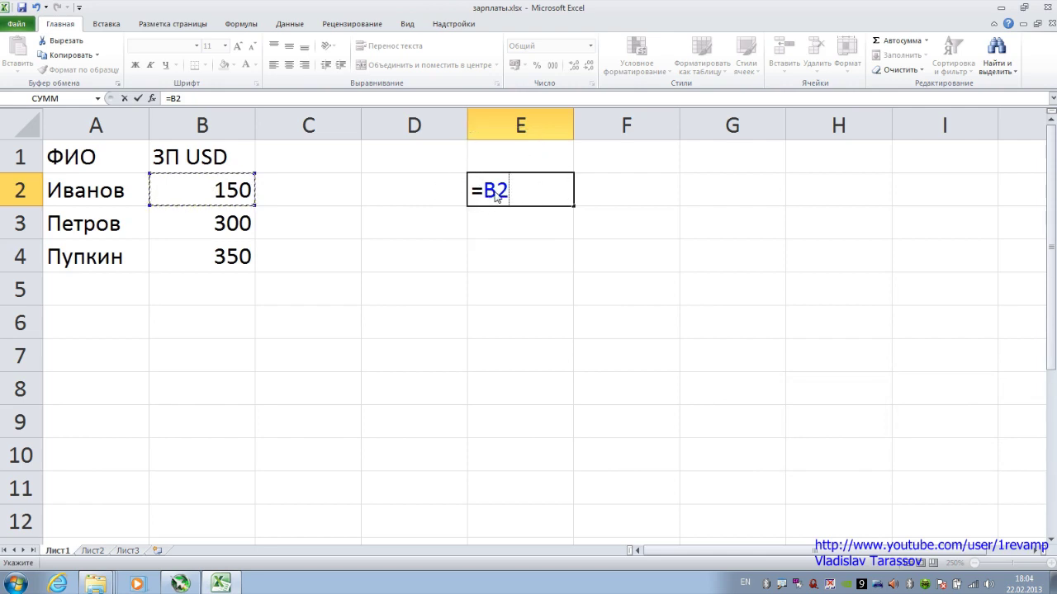
left_click_drag(511, 191, 470, 192)
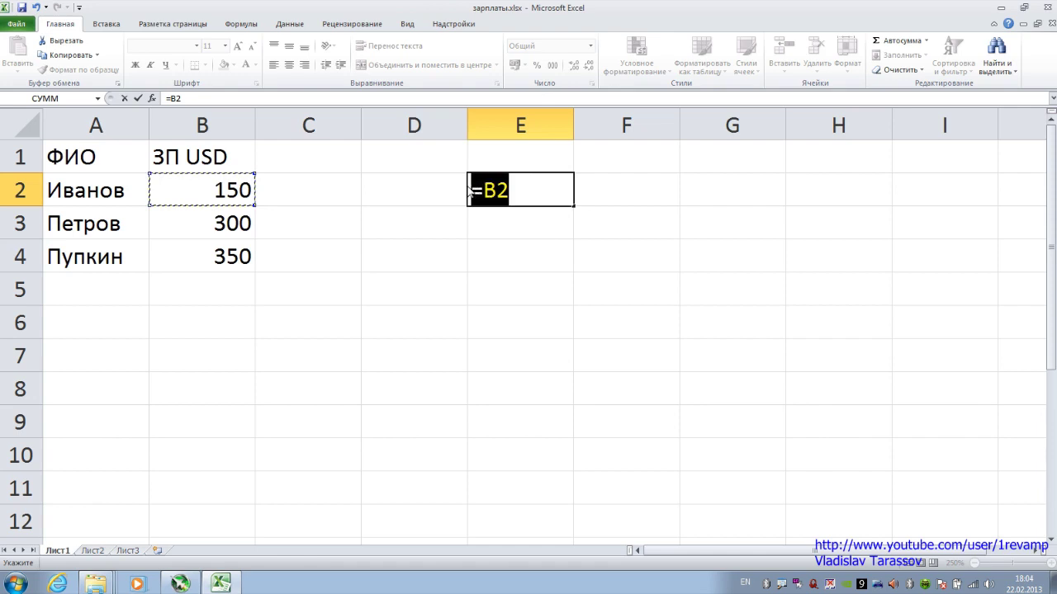
left_click(513, 192)
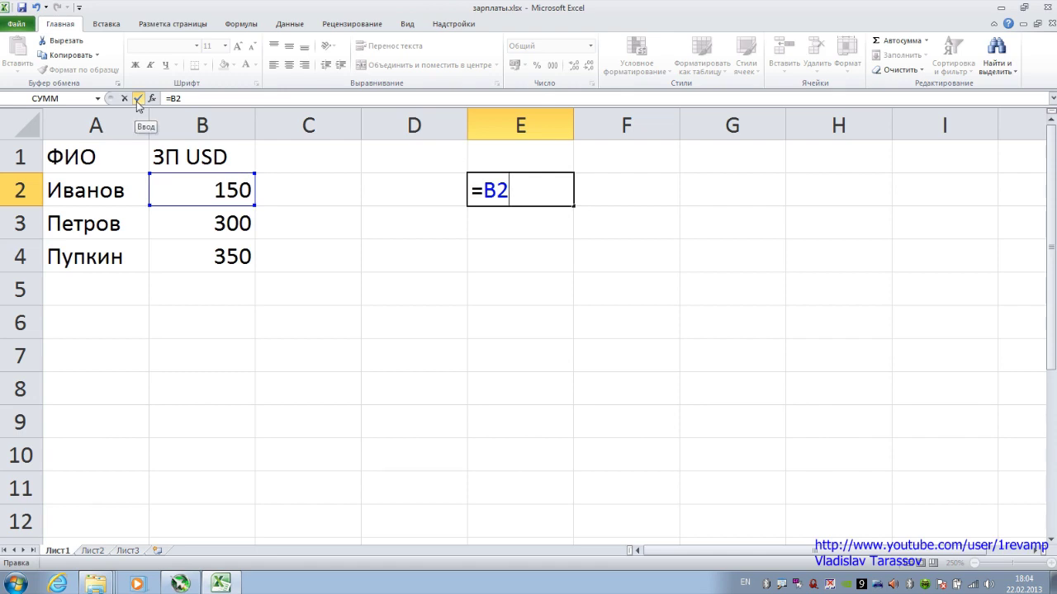
left_click(137, 99)
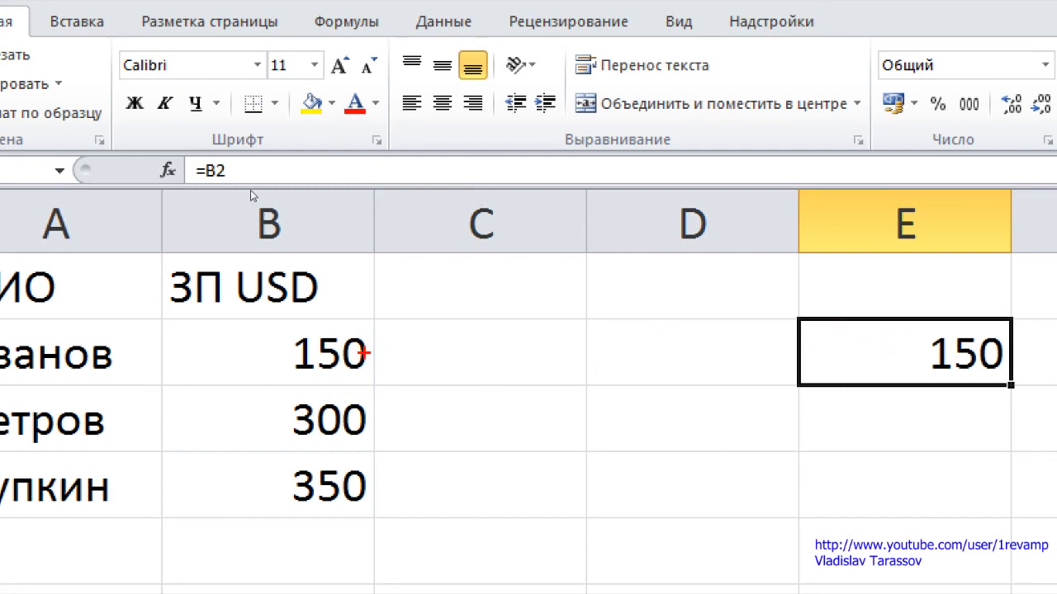
mouse_move(355, 353)
left_mouse_down()
mouse_move(885, 356)
mouse_move(850, 347)
mouse_move(850, 369)
left_mouse_up()
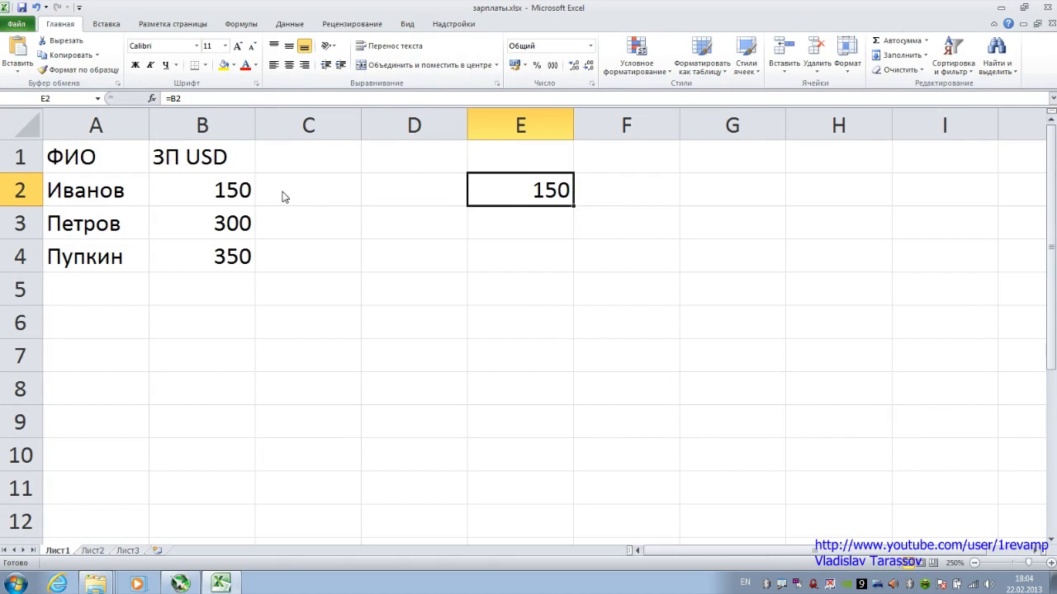
- Copy E2 with the context-menu Копировать and paste it into E3
right_click(510, 192)
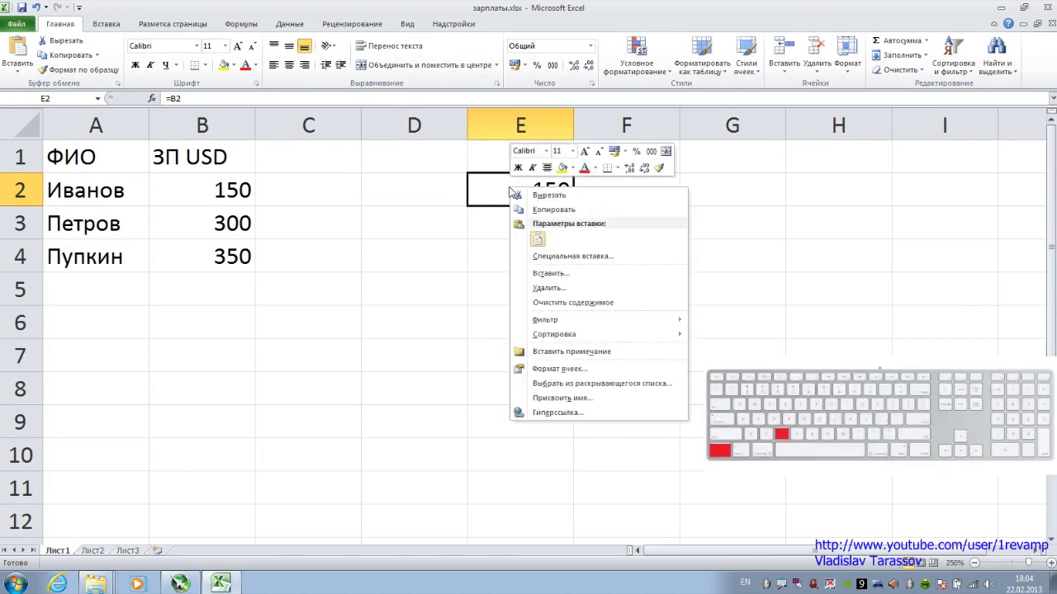
left_click(520, 210)
right_click(511, 220)
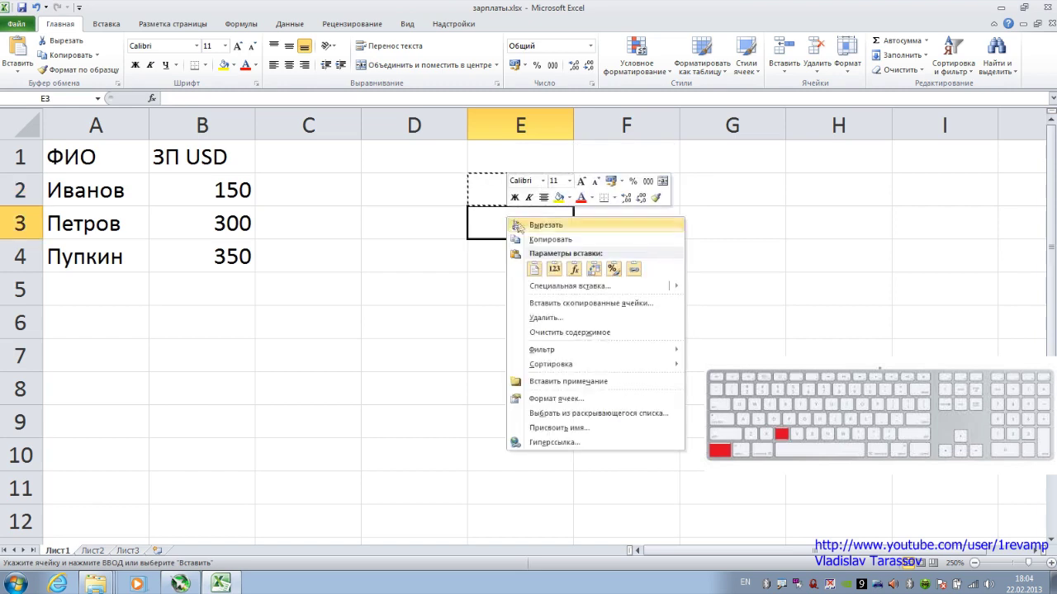
left_click(522, 267)
left_click(487, 276)
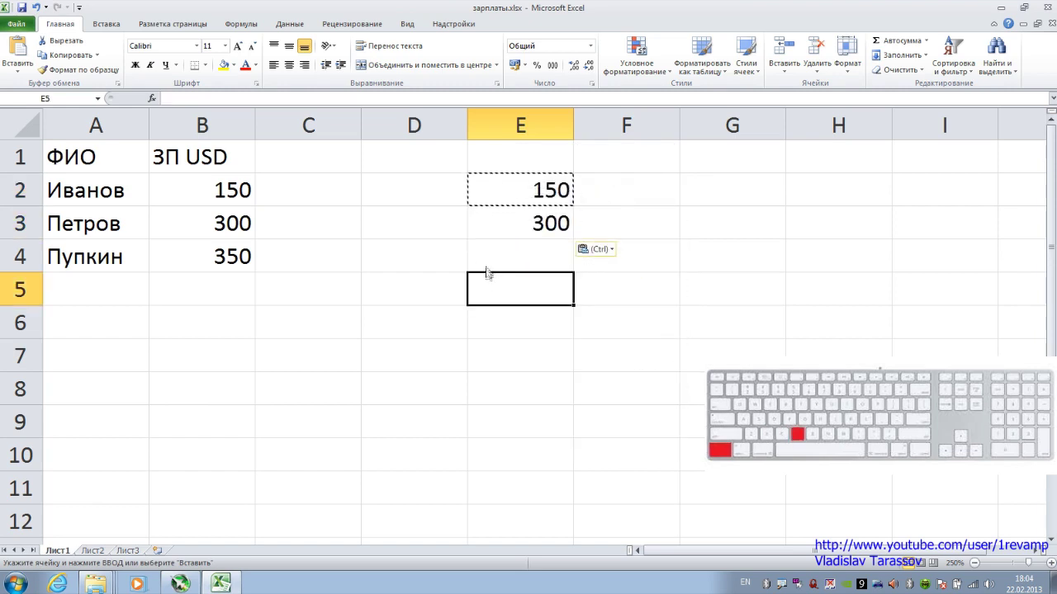
- Compare E2's formula =B2 with E3's adjusted formula =B3
left_click(507, 237)
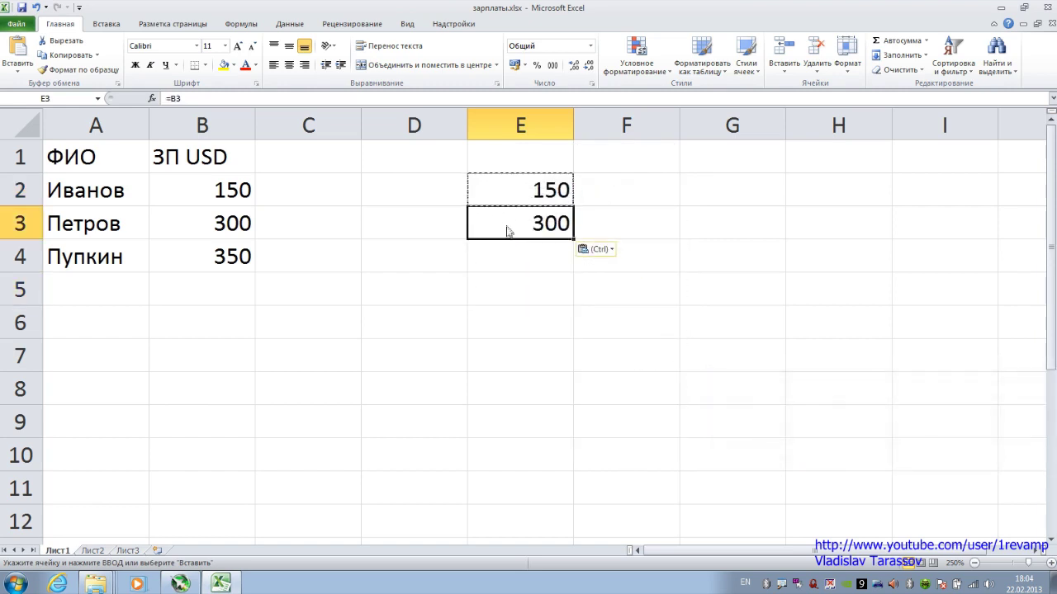
left_click(518, 197)
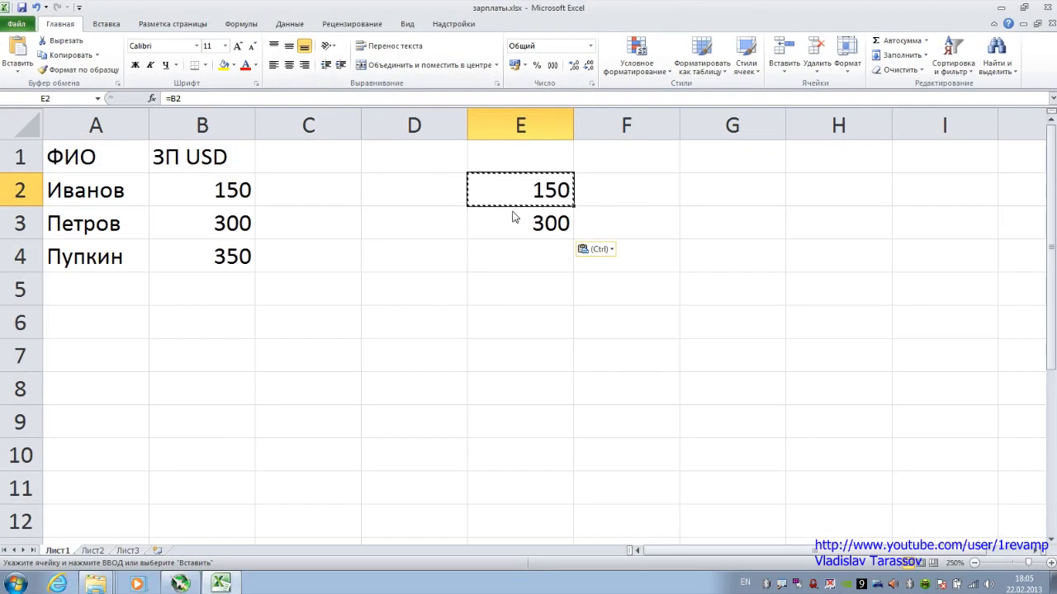
left_click(512, 222)
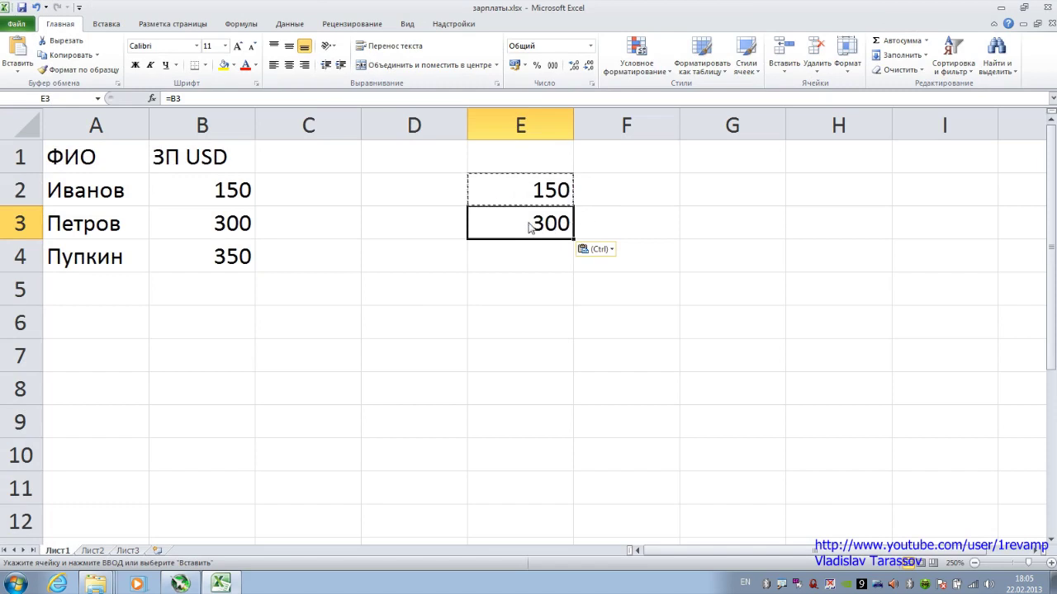
- Copy the E3 formula into E4 so it shows 350
key("ctrl+c")
right_click(512, 228)
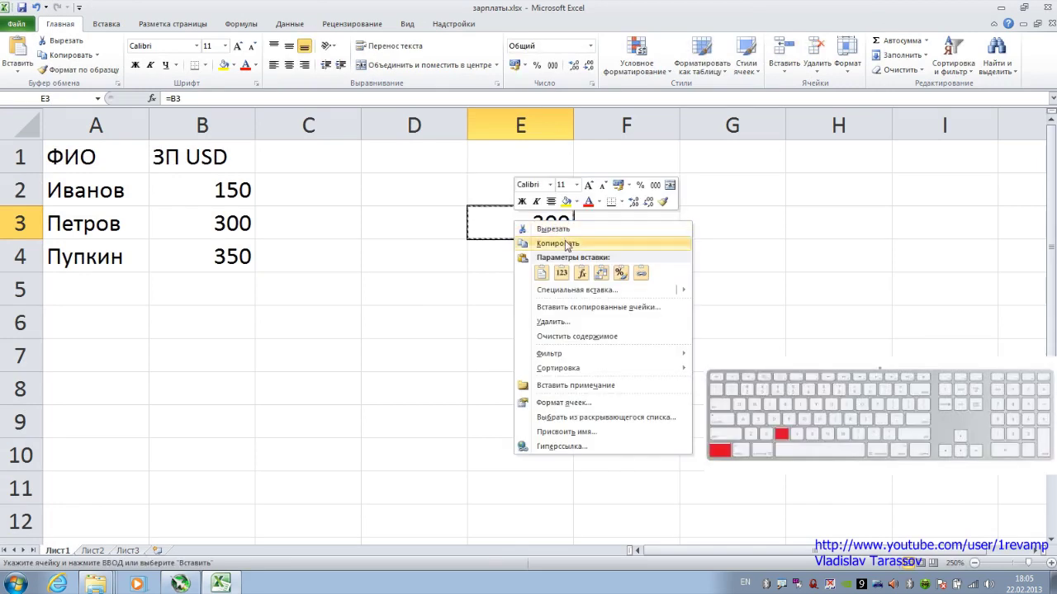
left_click(541, 251)
right_click(542, 253)
key("ctrl+v")
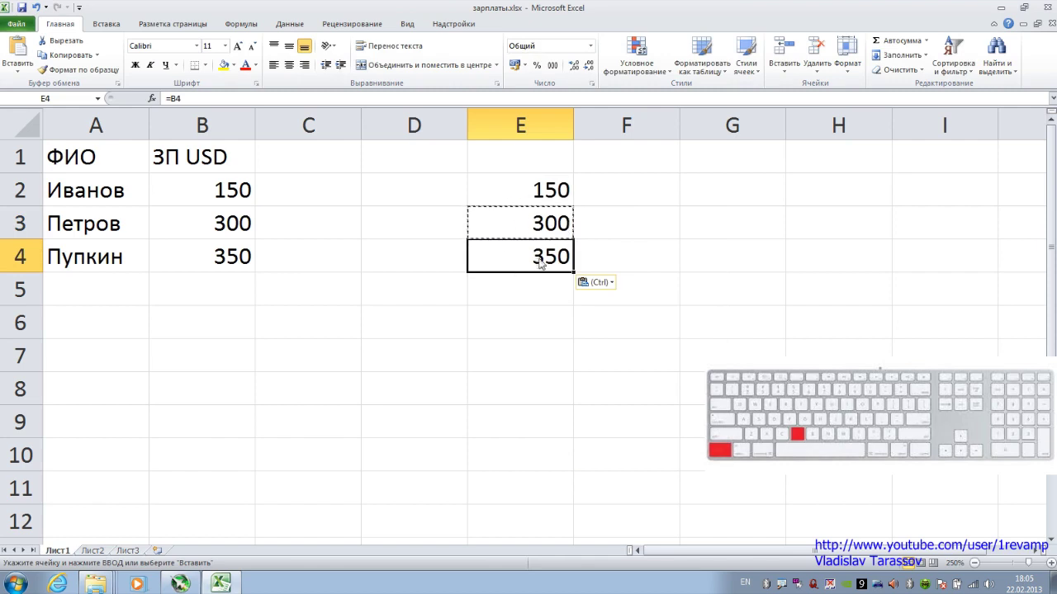
left_click(239, 261)
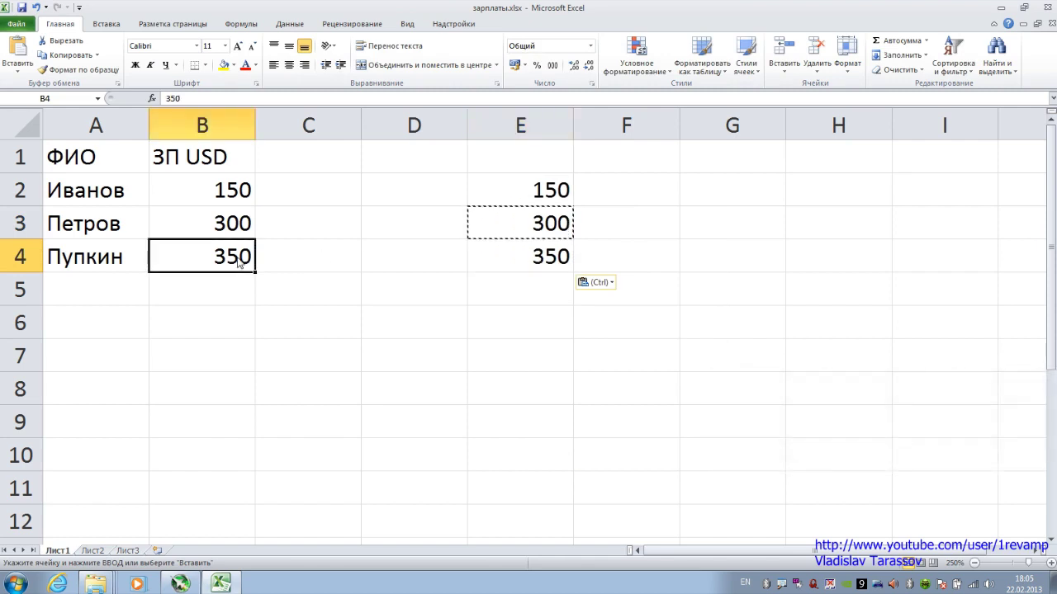
- Paste the formula across D1:E4 to mirror the whole table
left_click(424, 190)
left_click_drag(418, 159, 507, 255)
key("ctrl+v")
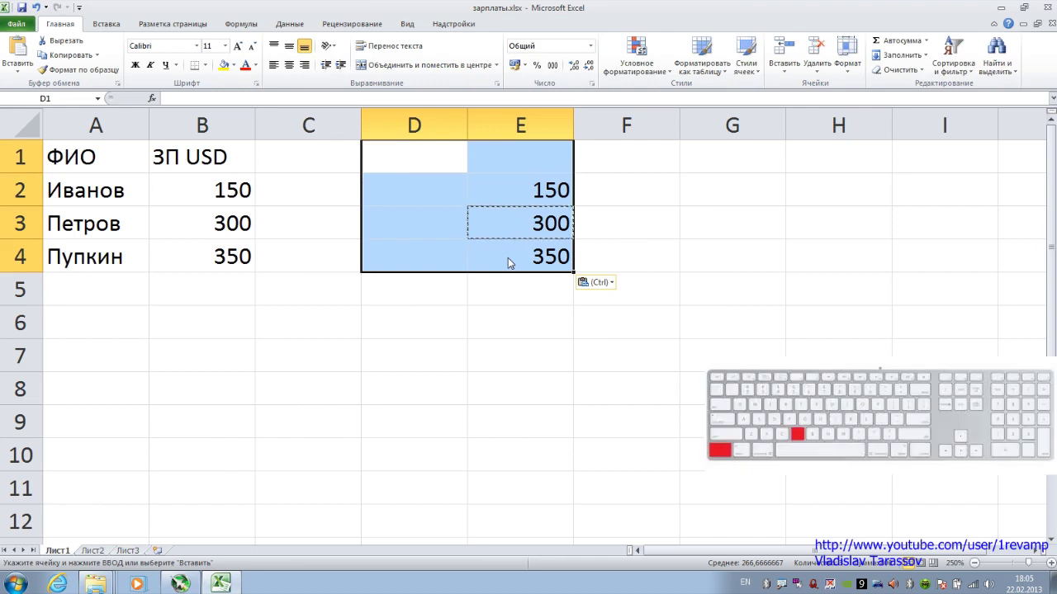
left_click(465, 302)
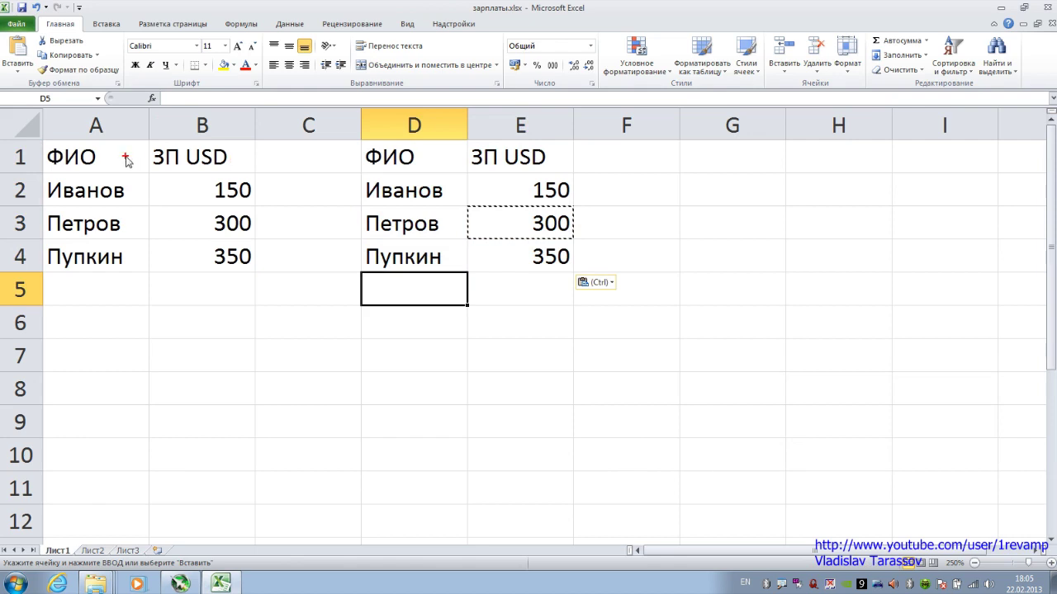
- Trace how A1:A4 feed D1:D4 and B1 feeds E1
left_click_drag(126, 157, 368, 154)
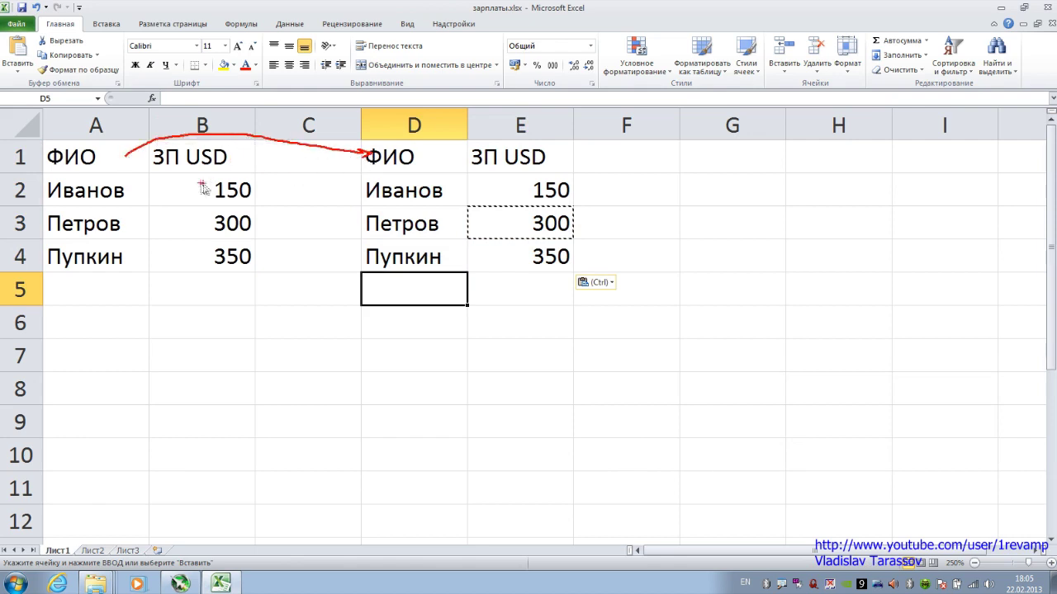
left_click_drag(139, 186, 369, 170)
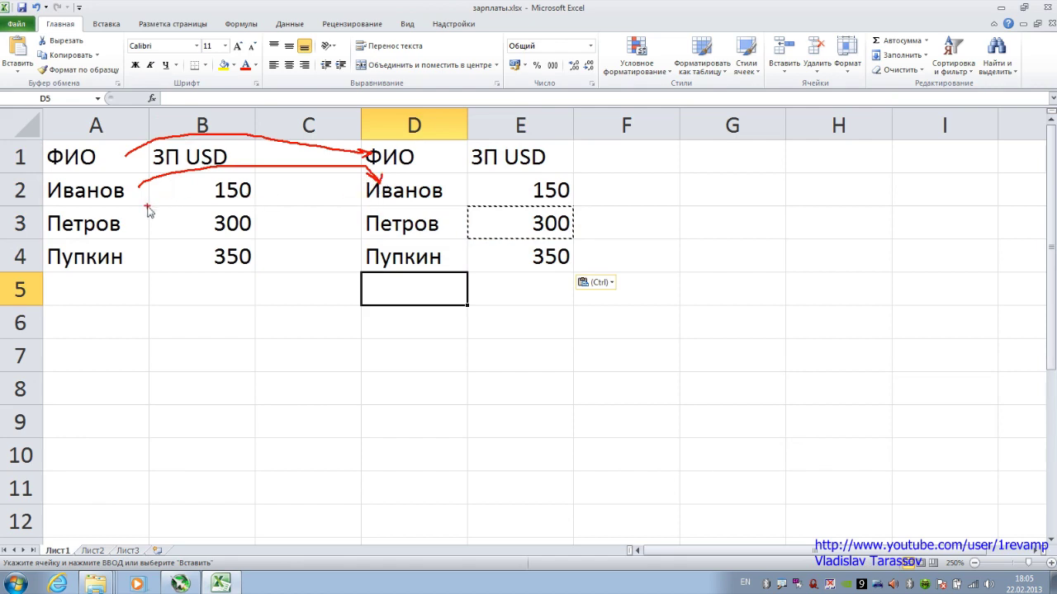
left_click_drag(147, 217, 373, 219)
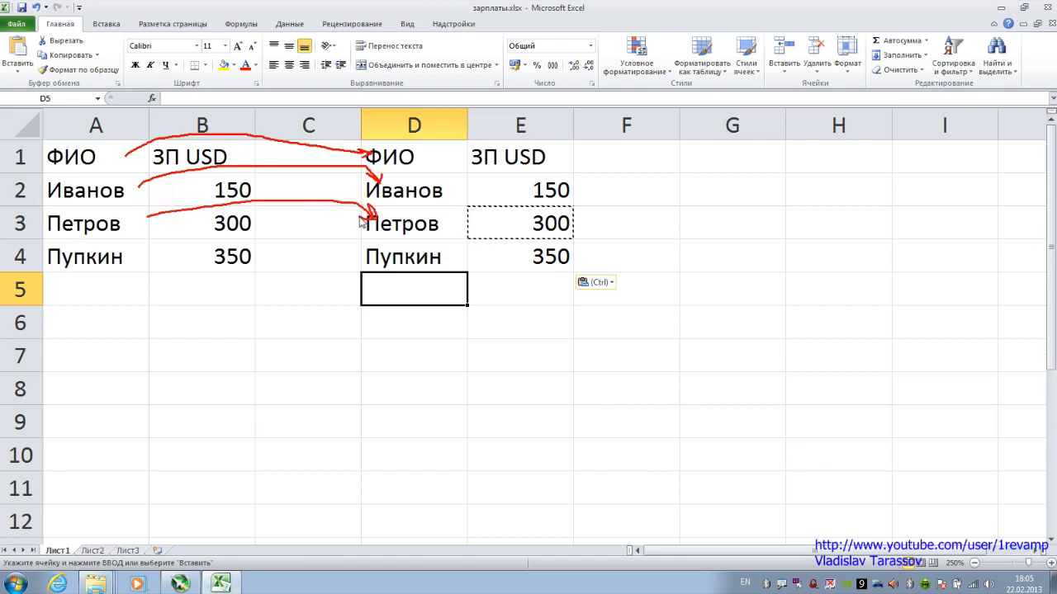
left_click_drag(140, 261, 387, 255)
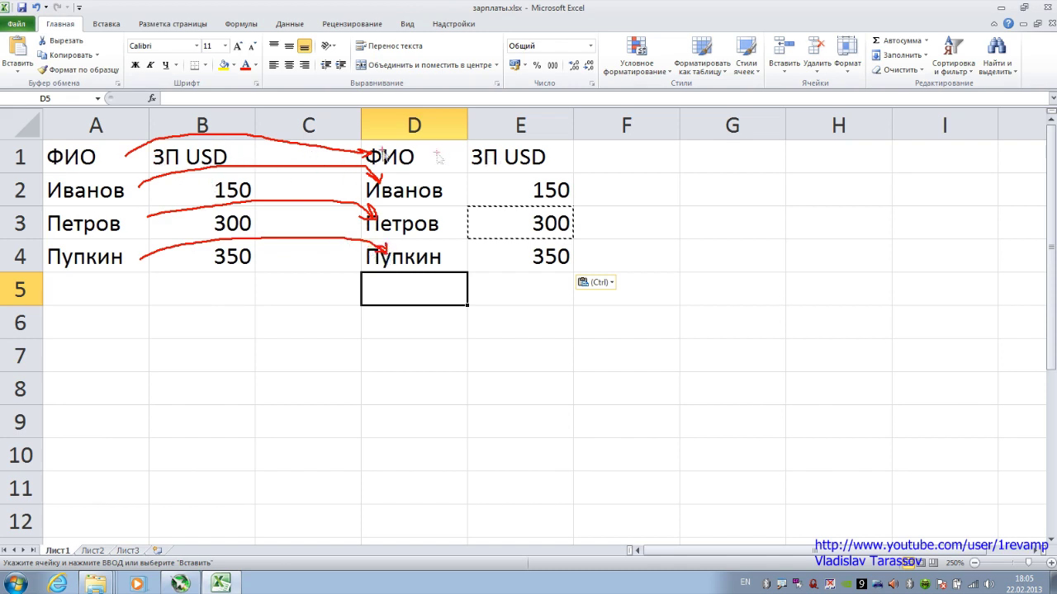
mouse_move(218, 163)
left_mouse_down()
mouse_move(415, 134)
mouse_move(479, 157)
left_mouse_up()
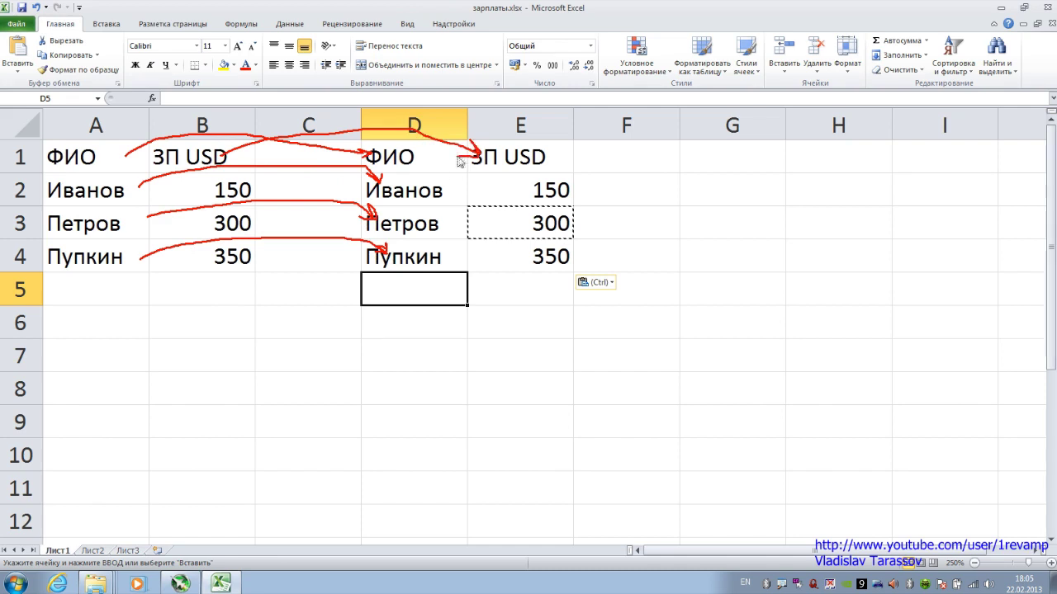
key("Escape")
key("Escape")
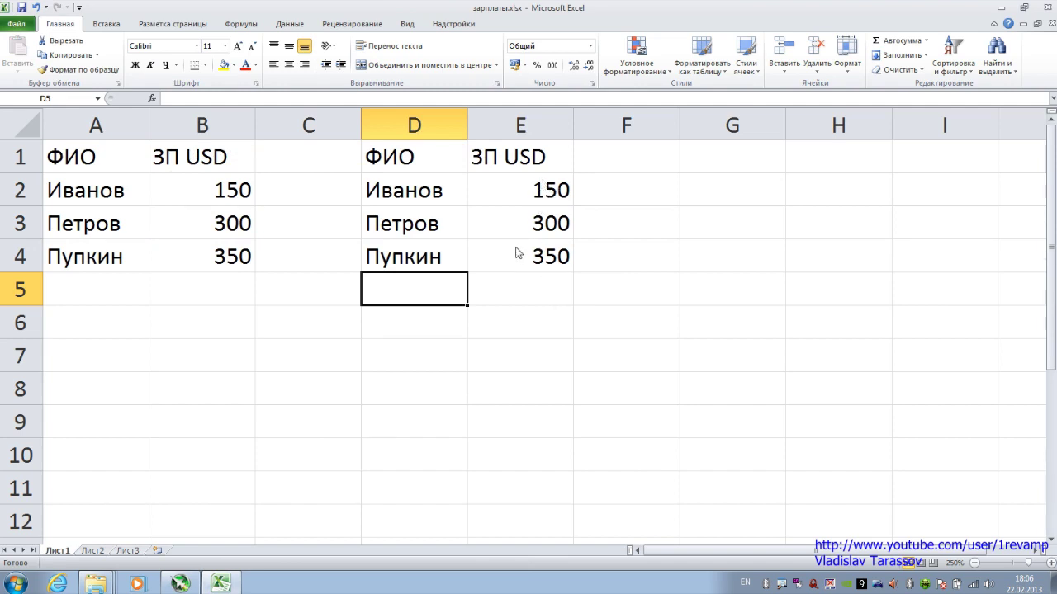
- Clear the mirrored table from D1:E4
left_click_drag(387, 142, 526, 250)
key("Delete")
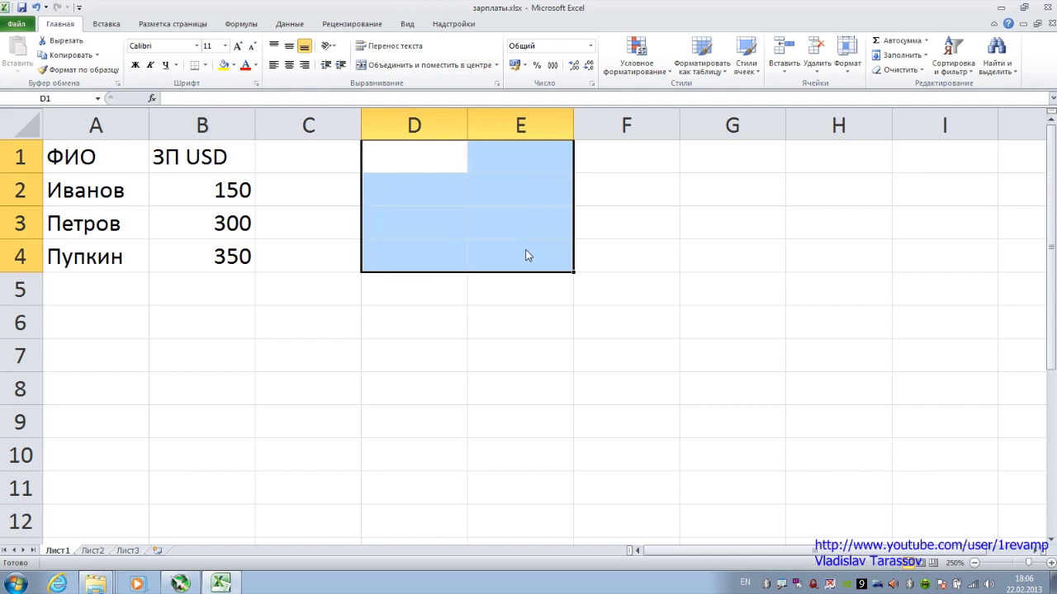
left_click(529, 256)
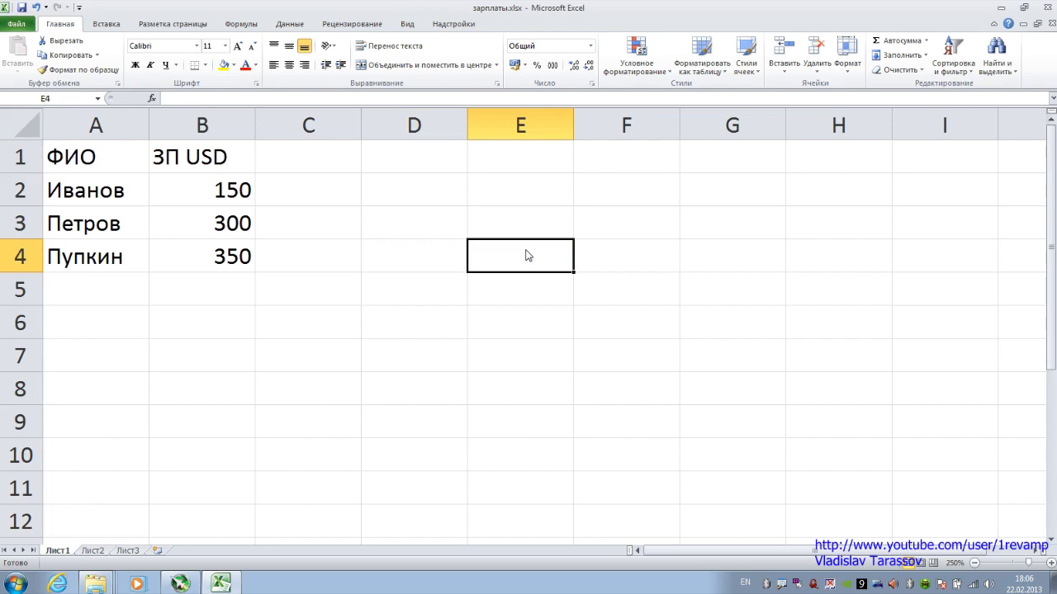
left_click(520, 195)
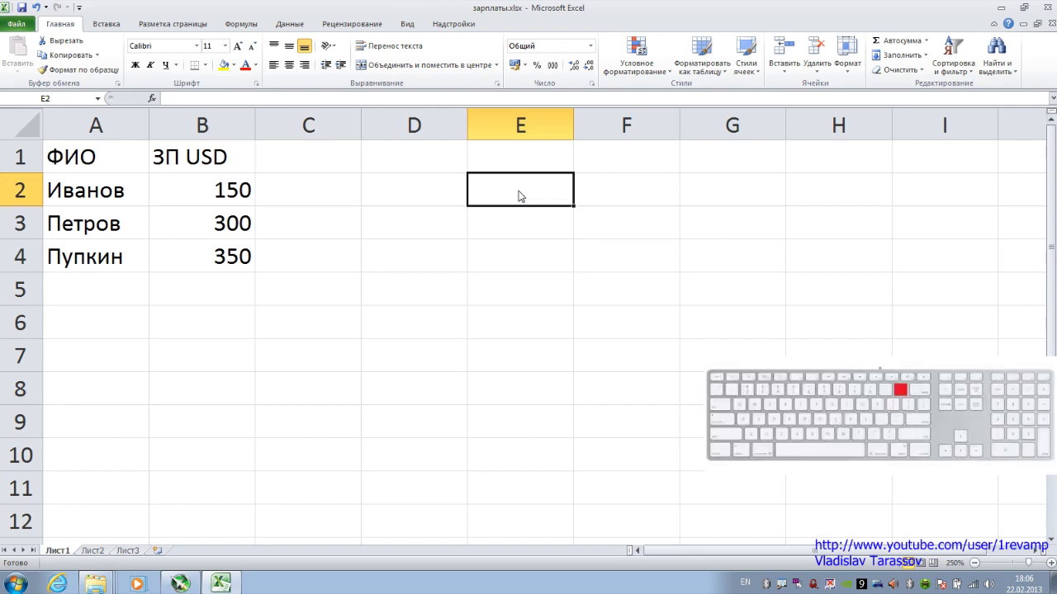
- Enter =$B$2 in E2 by pointing at B2 and pressing F4
type("=")
left_click(248, 201)
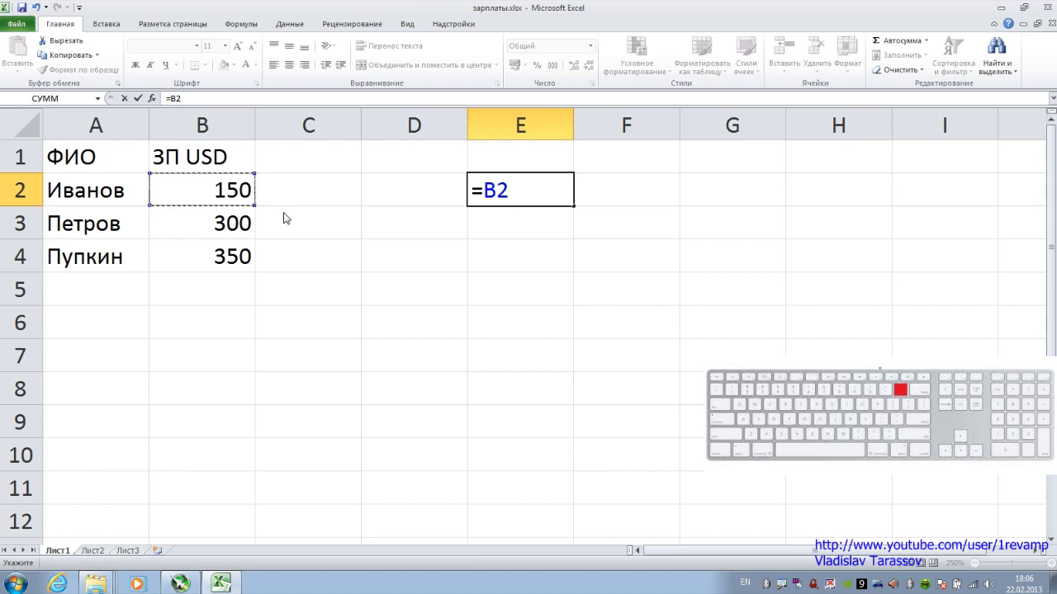
left_click(508, 198)
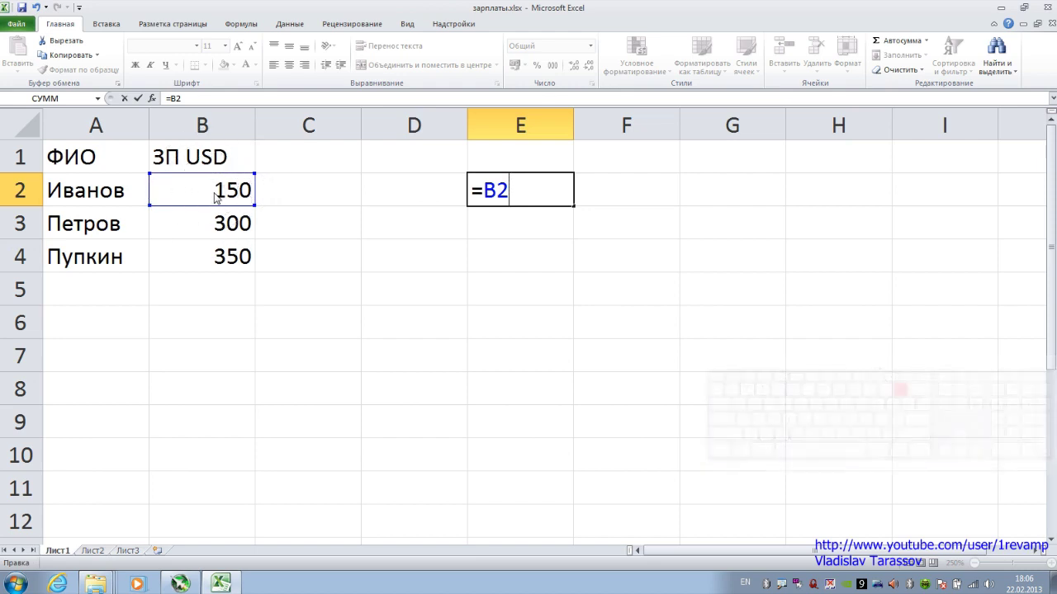
left_click_drag(510, 191, 491, 192)
left_click(497, 191)
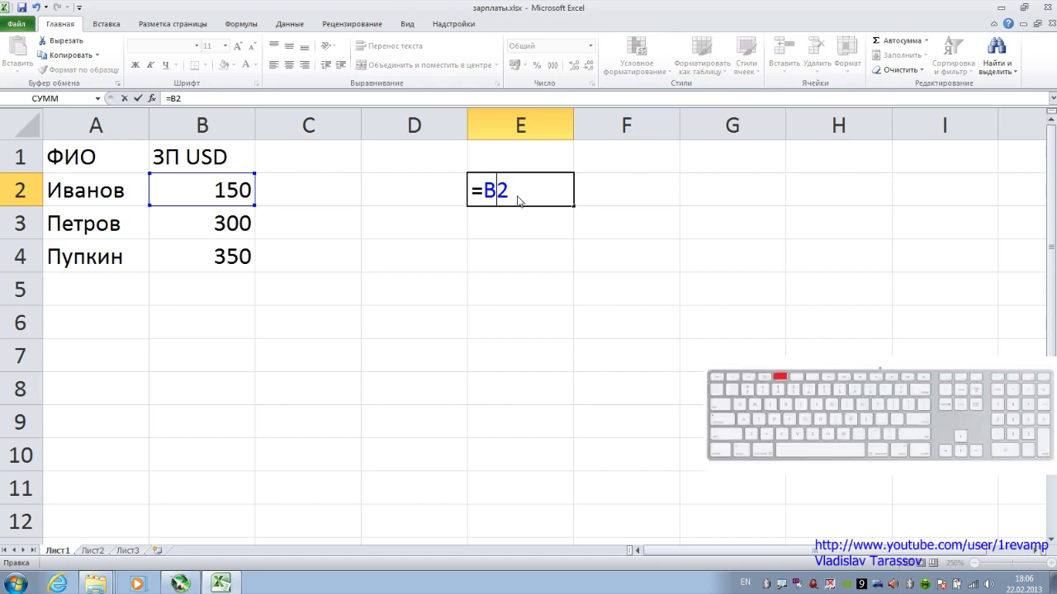
key("F4")
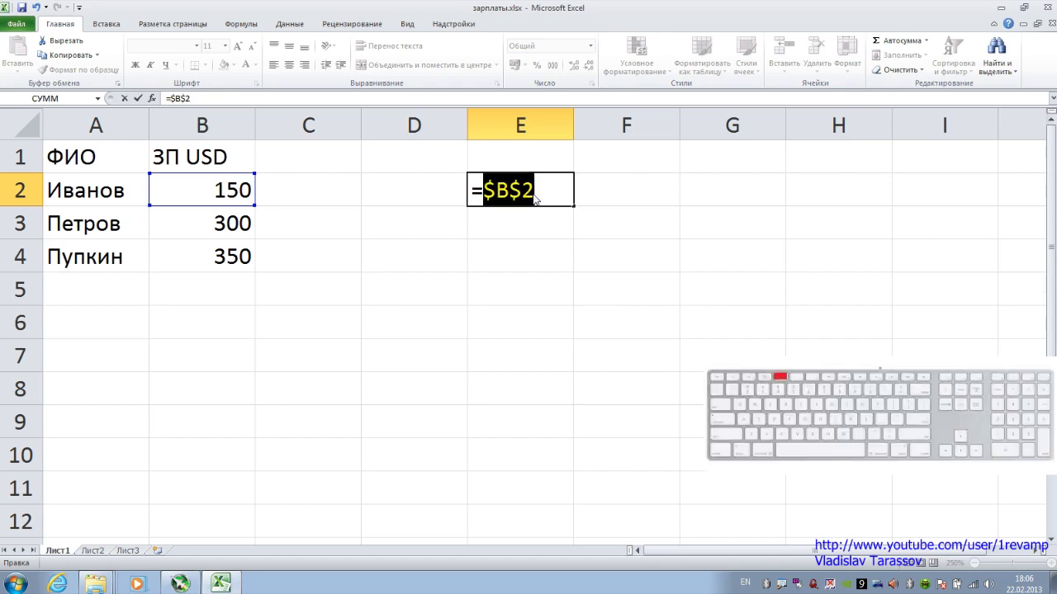
left_click(539, 199)
mouse_move(496, 193)
left_mouse_down()
mouse_move(484, 194)
mouse_move(522, 193)
left_mouse_up()
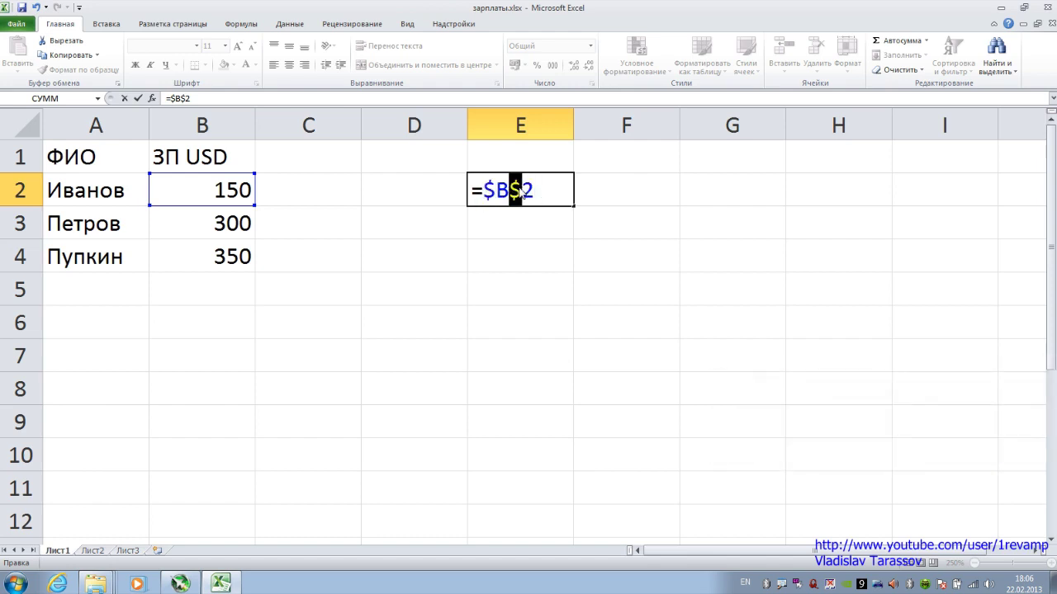
left_click(536, 193)
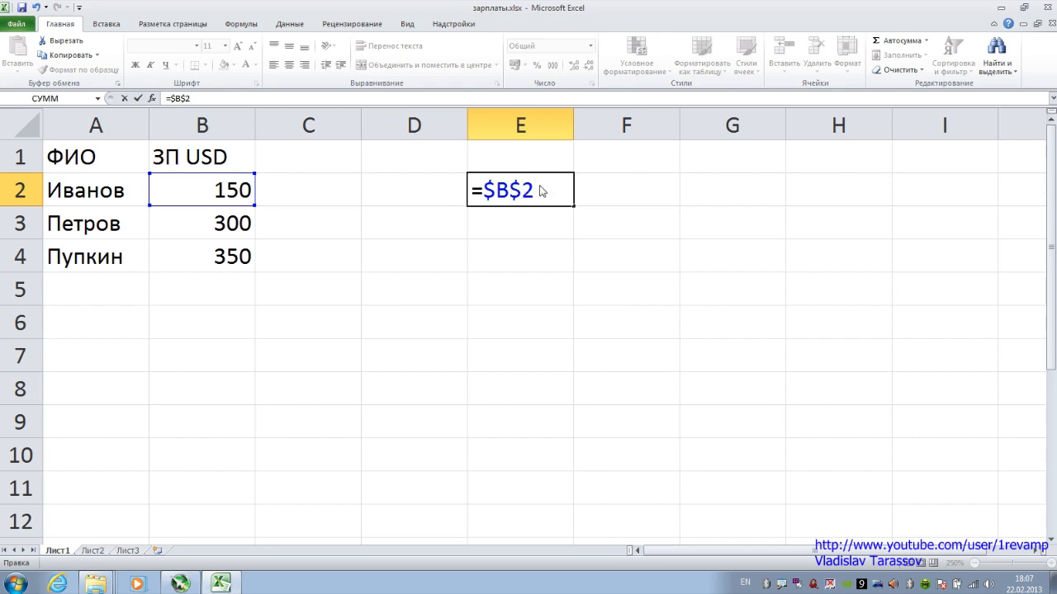
key("Return")
- Copy the =$B$2 formula from E2 and paste it into E3 and E4
left_click(541, 190)
right_click(538, 188)
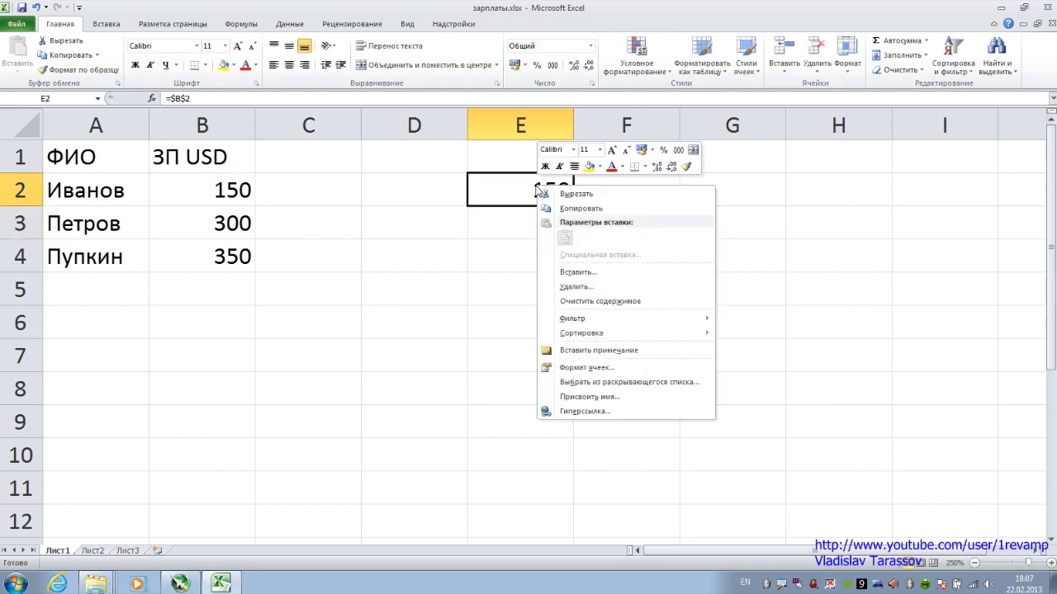
key("ctrl+c")
left_click(528, 224)
right_click(528, 221)
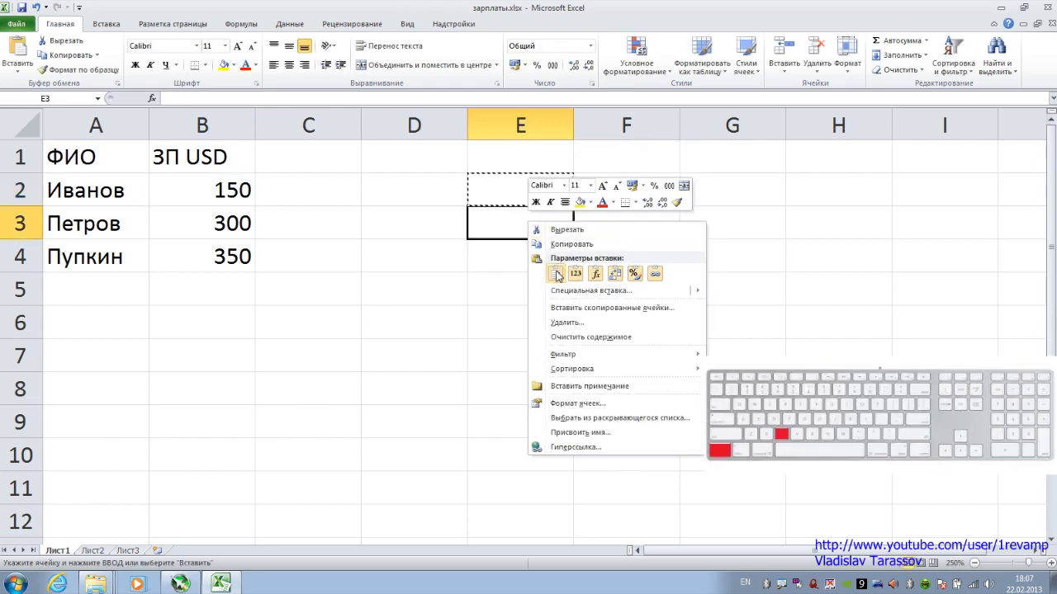
left_click(550, 274)
right_click(532, 260)
left_click(554, 295)
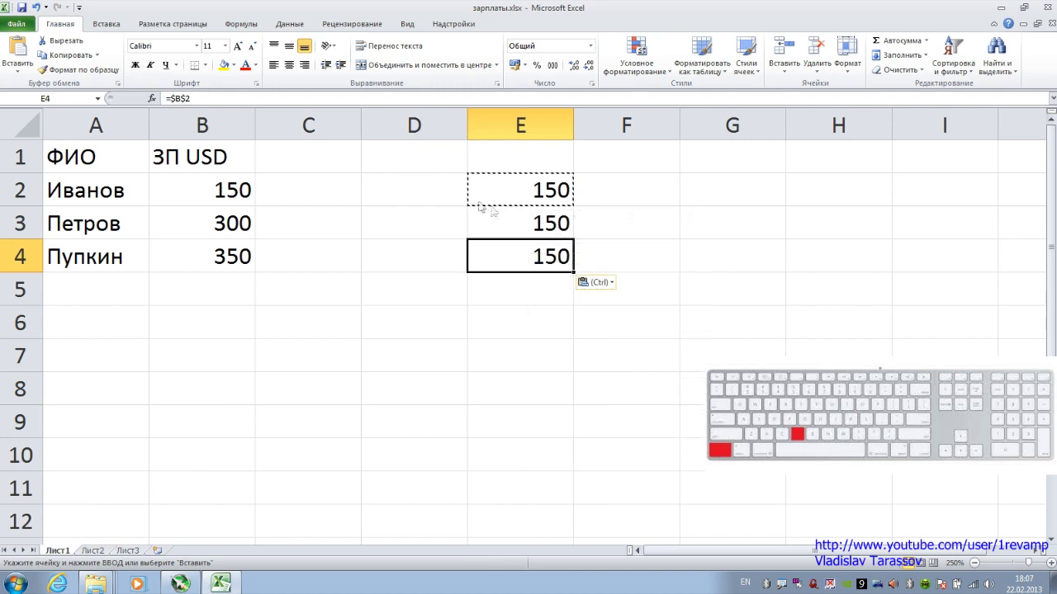
- Paste the same formula into D2, D3 and D4, then end copy mode
right_click(450, 190)
left_click(476, 237)
right_click(418, 234)
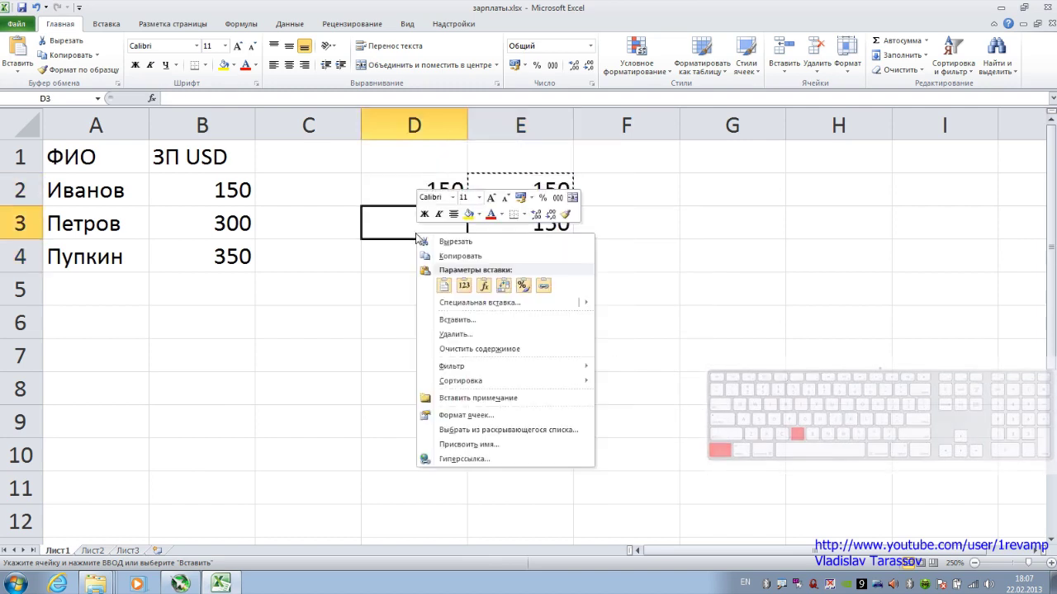
left_click(443, 285)
right_click(426, 251)
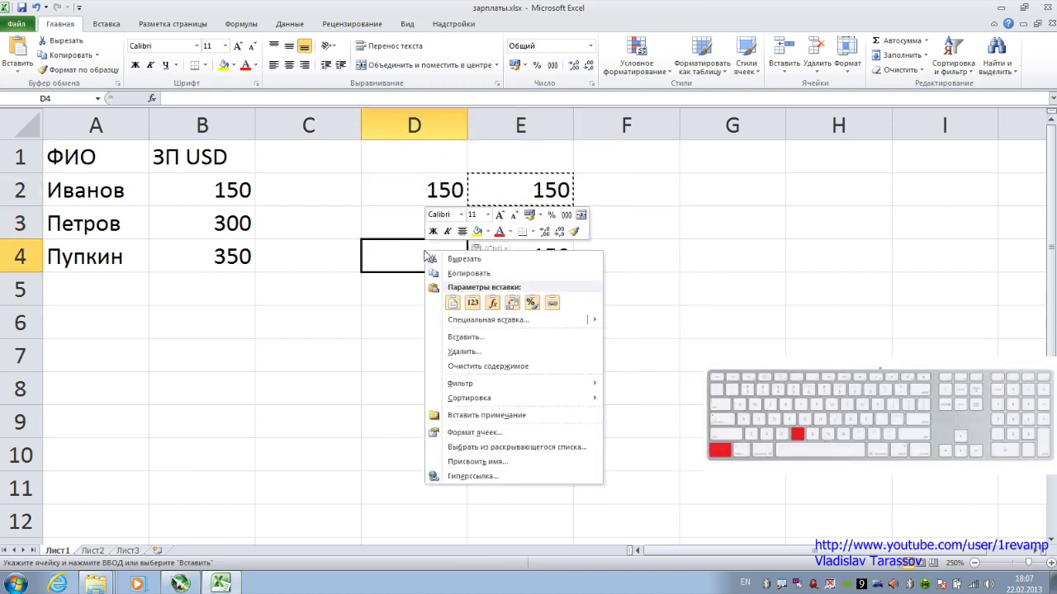
left_click(453, 307)
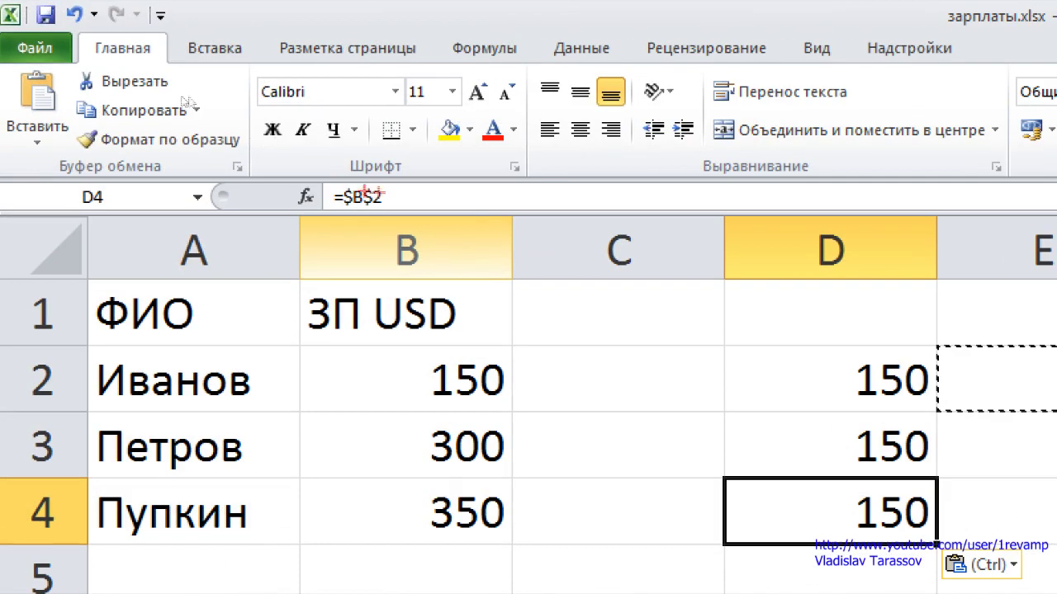
mouse_move(340, 180)
left_mouse_down()
mouse_move(428, 224)
mouse_move(353, 181)
left_mouse_up()
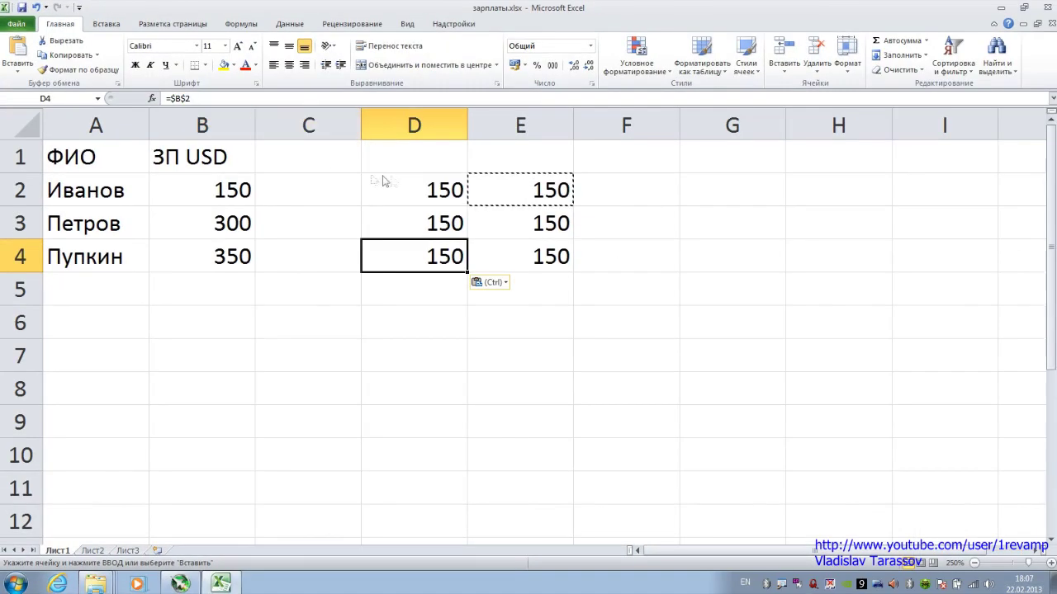
key("Escape")
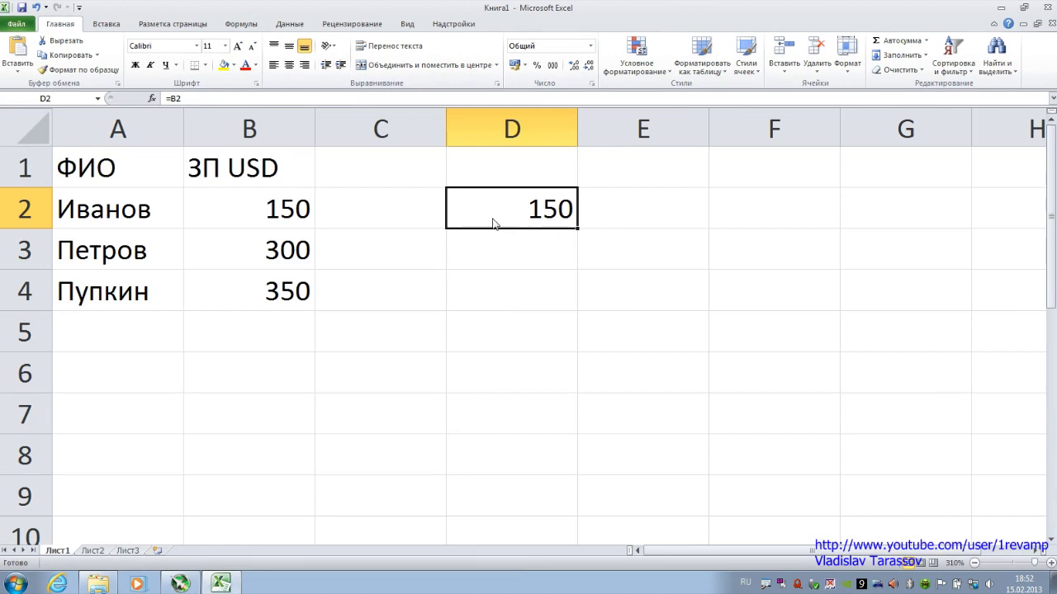
- Delete D2's =B2 formula and restore it with Ctrl+Z, several times
key("Delete")
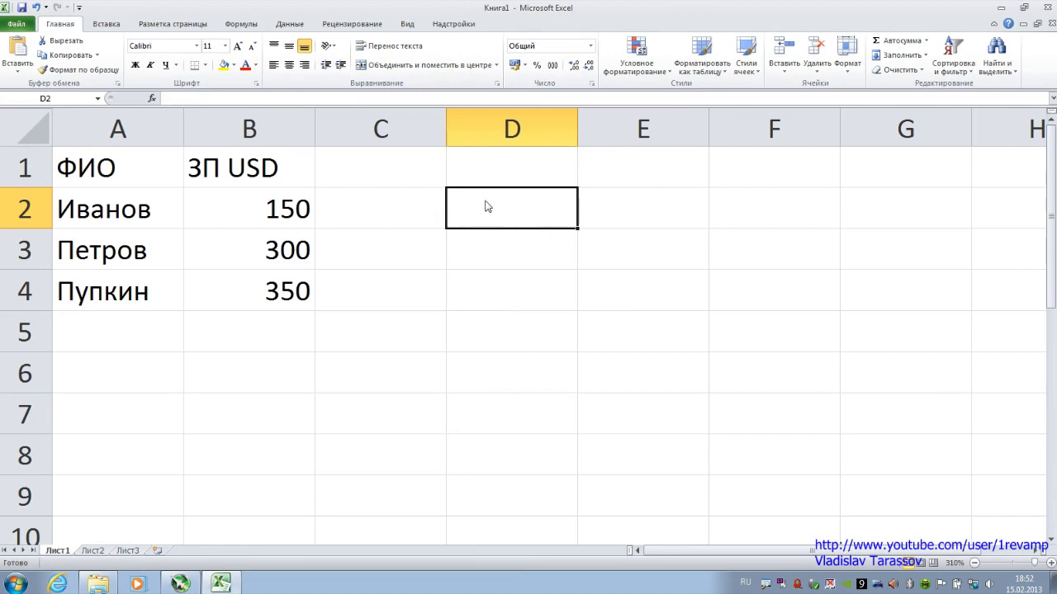
key("ctrl+z")
left_click(606, 224)
left_click(540, 211)
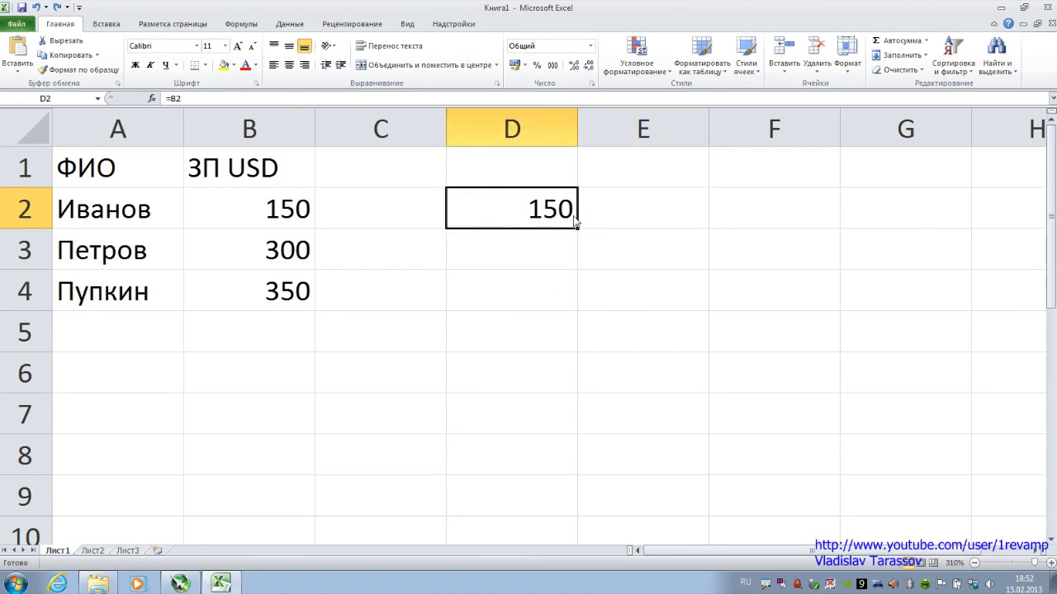
key("Delete")
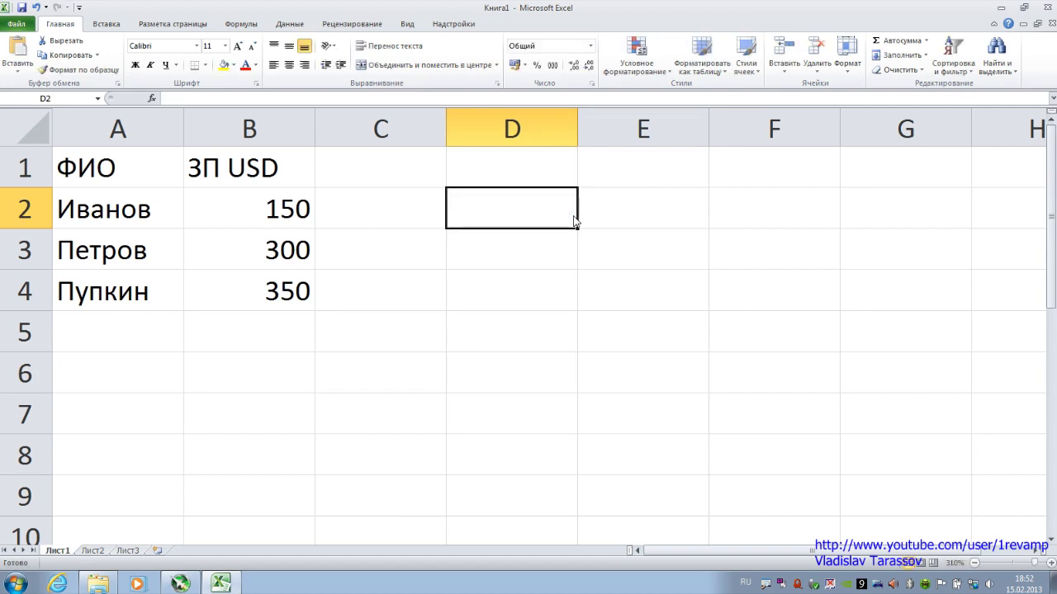
key("ctrl+z")
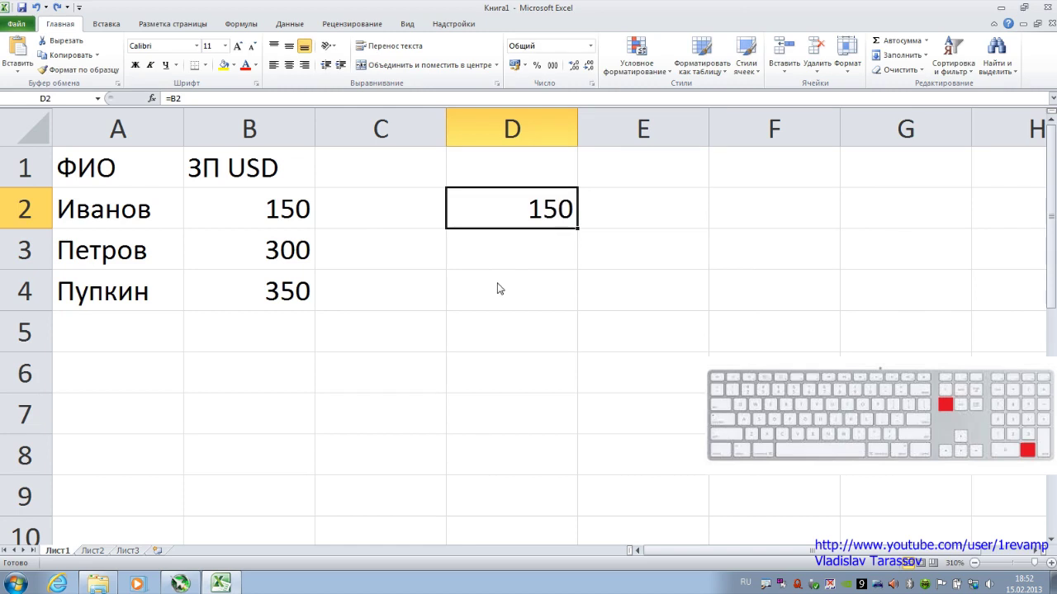
key("Delete")
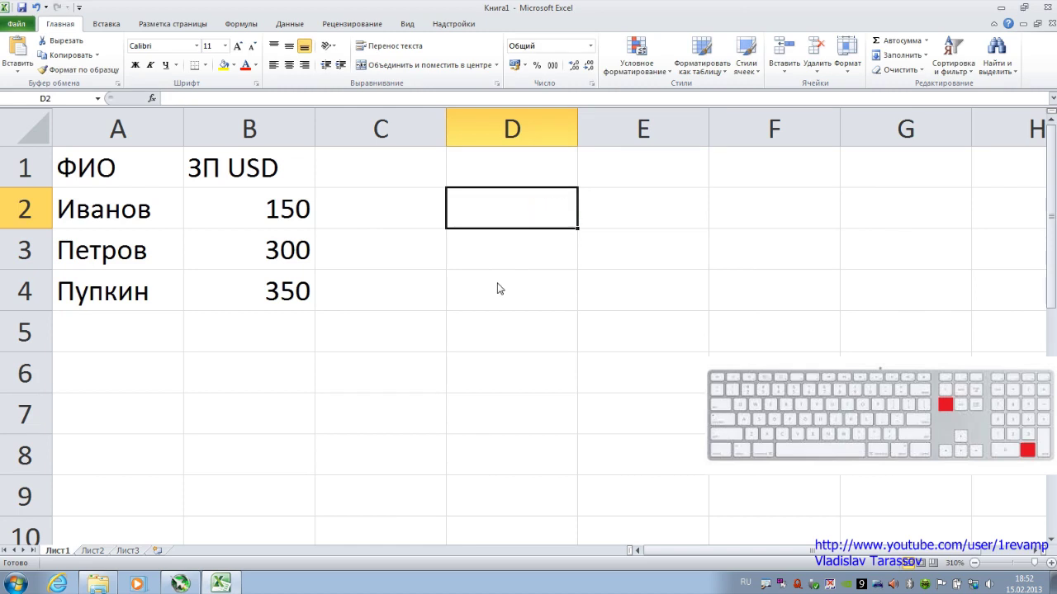
left_click_drag(525, 167, 666, 346)
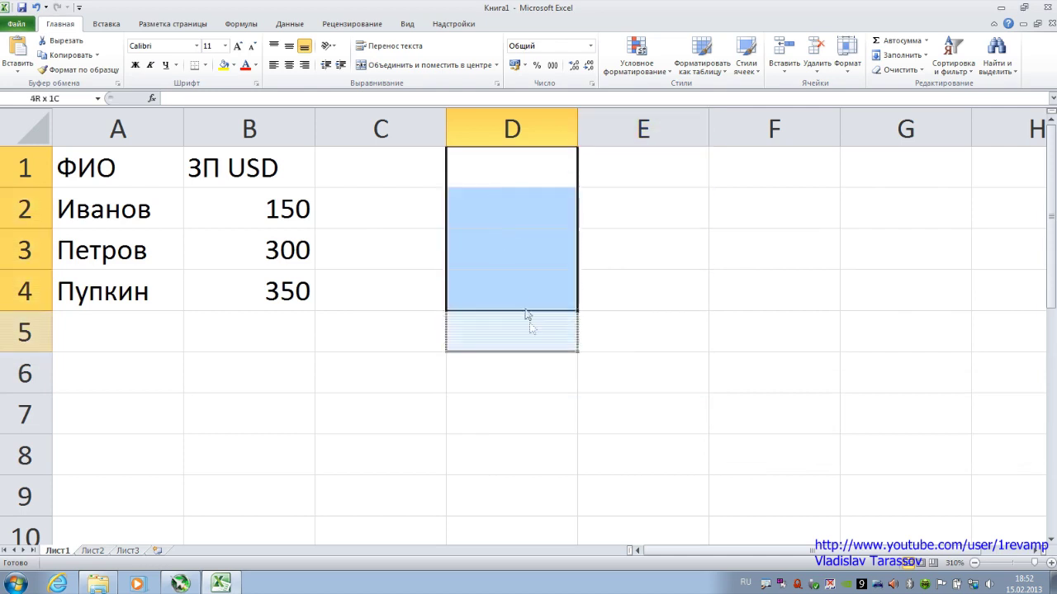
left_click(515, 224)
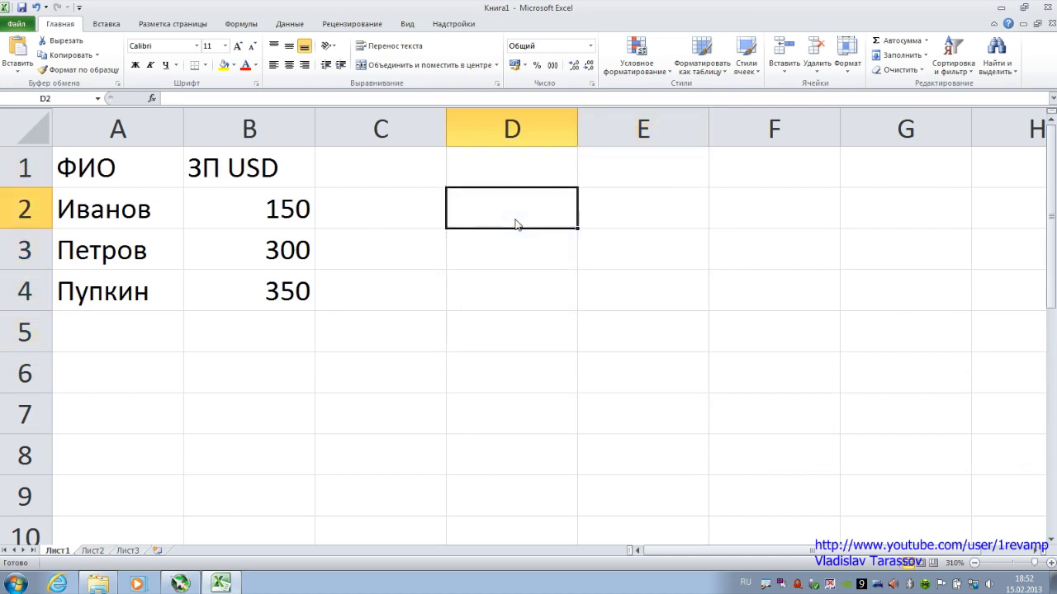
key("ctrl+z")
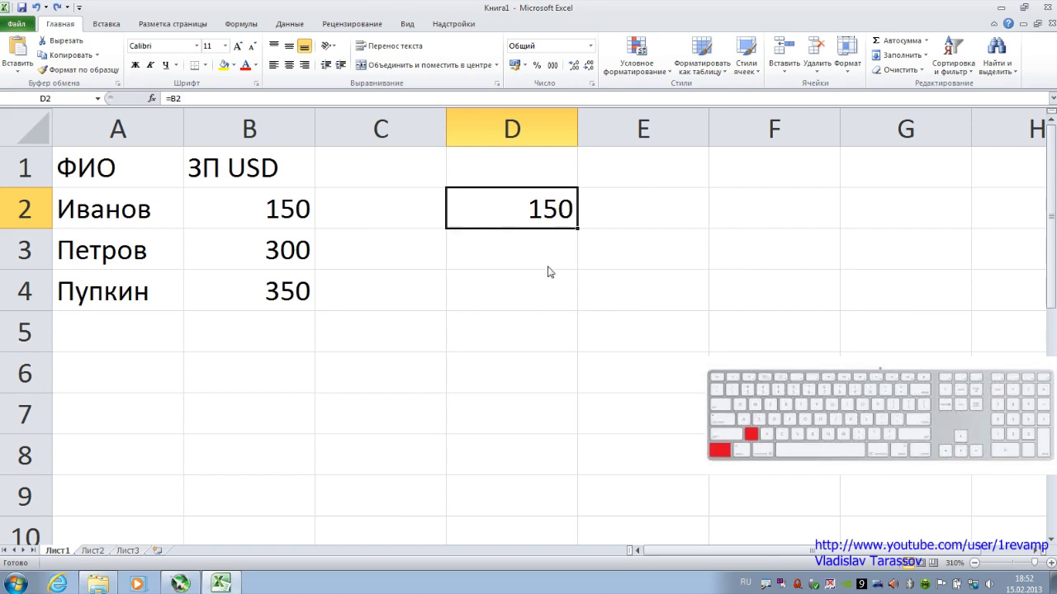
- Overwrite D2 with 'фывафыва', undo it, then clear D2 and confirm it empty
key("BackSpace")
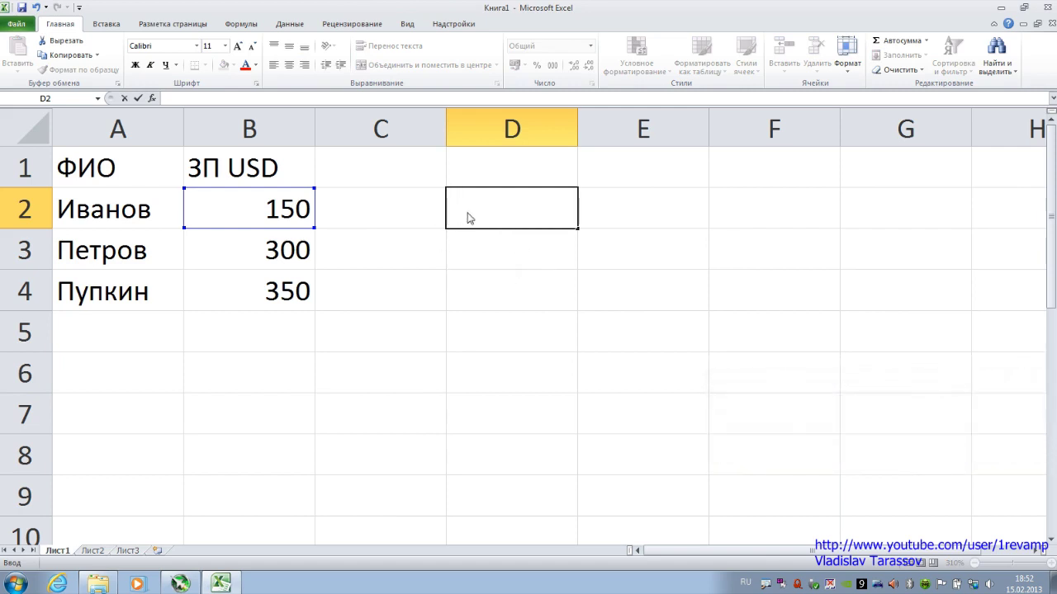
type("фывафыва")
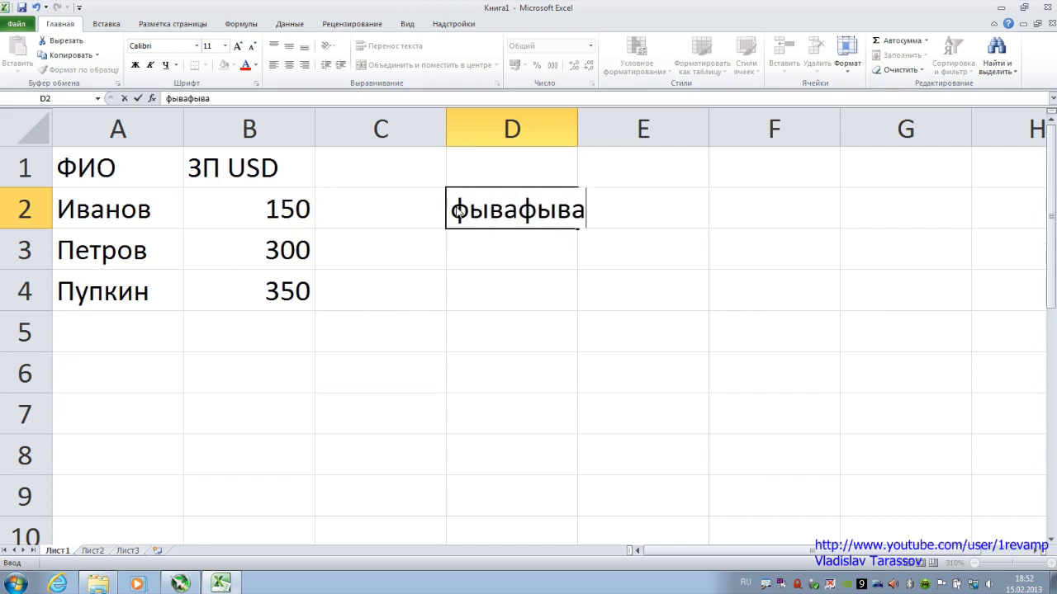
key("Return")
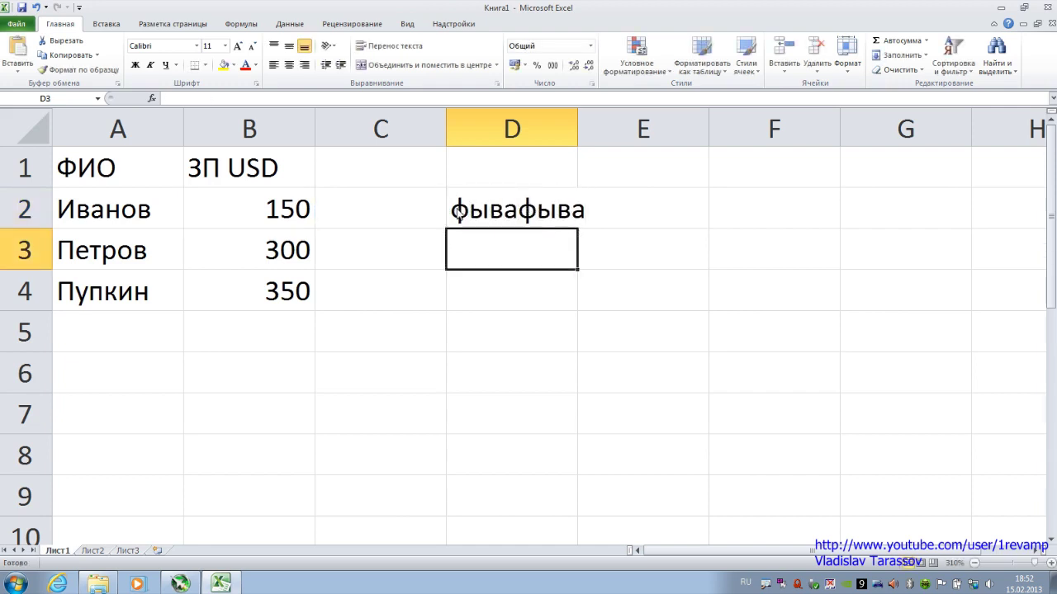
key("ctrl+z")
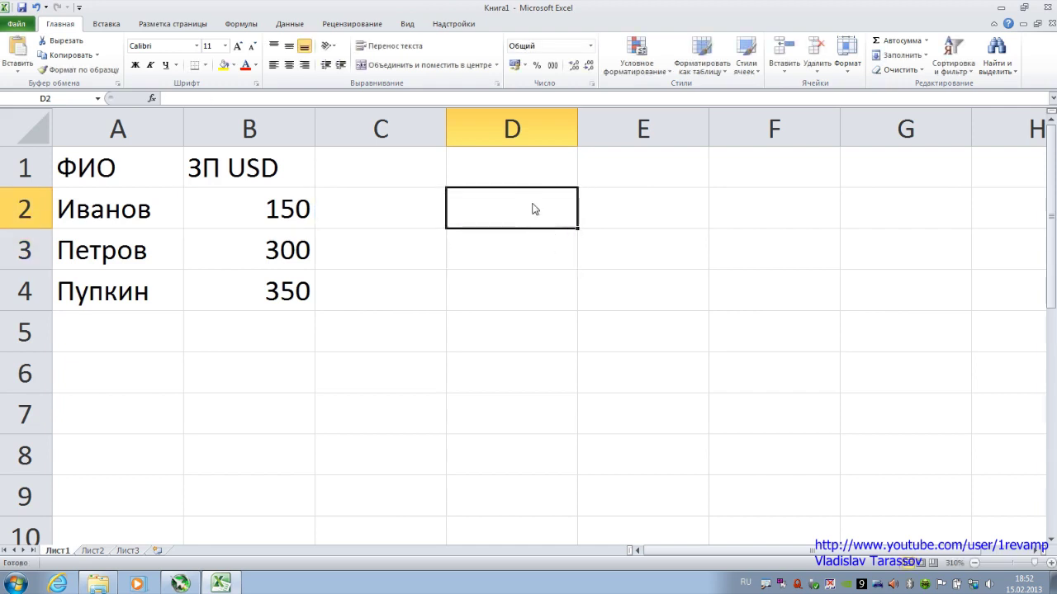
key("ctrl+z")
left_click(534, 210)
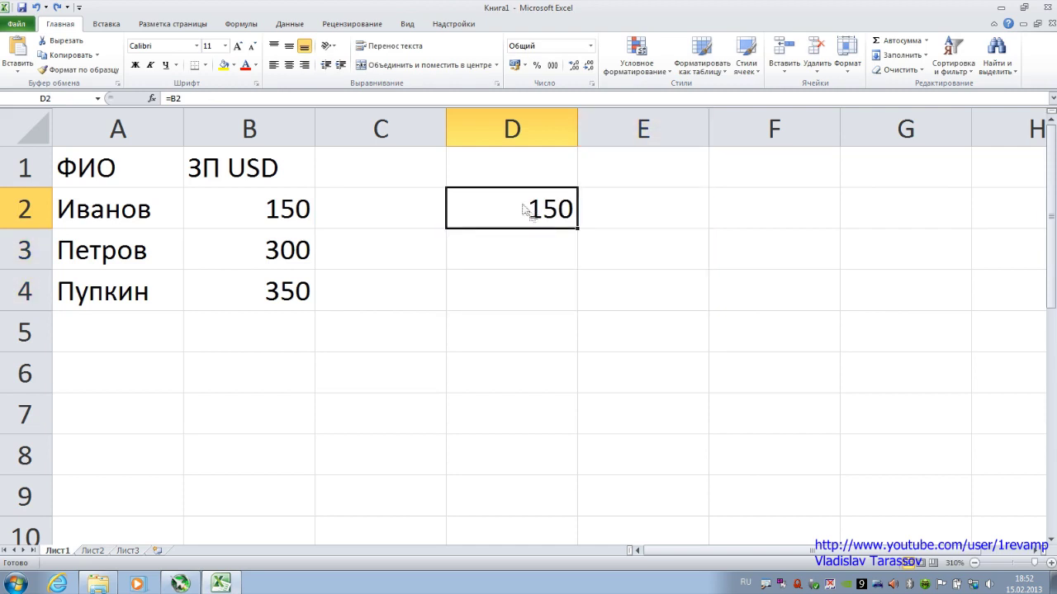
key("F2")
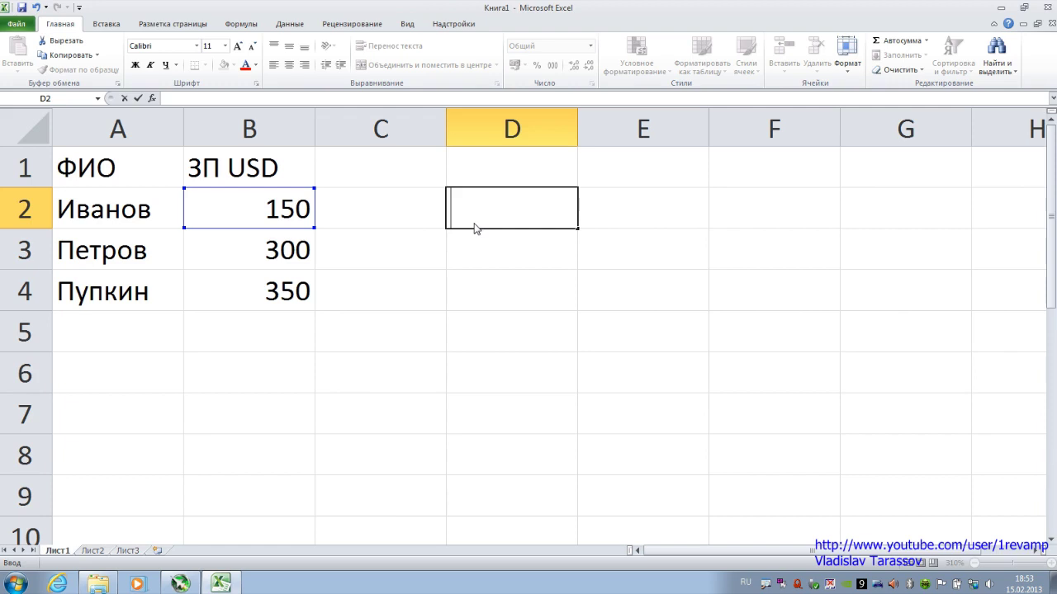
key("Return")
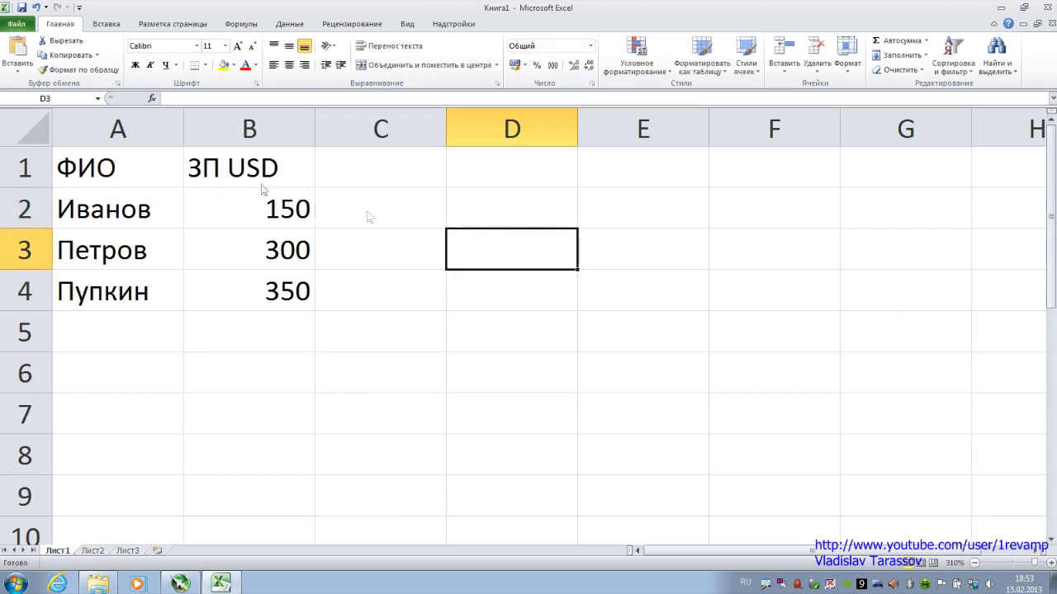
left_click_drag(85, 168, 245, 290)
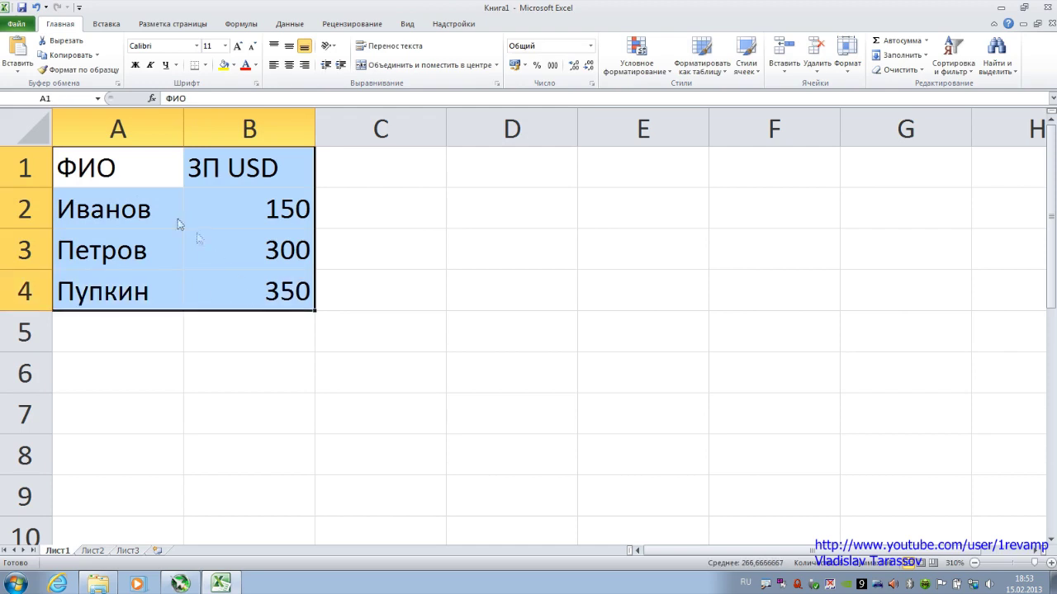
left_click(120, 181)
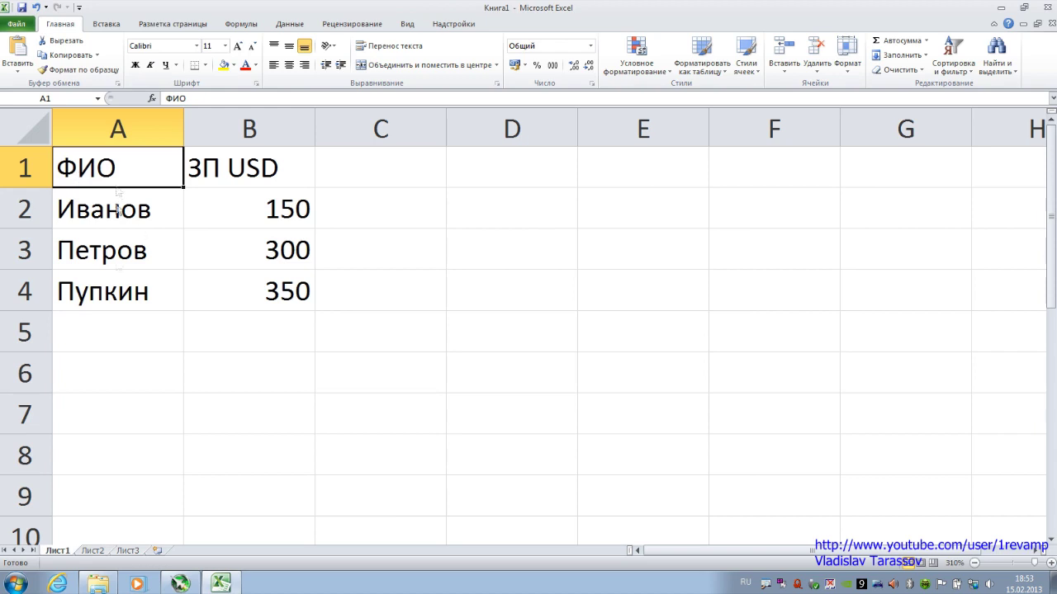
scroll(310, 341, "down", 4, "ctrl")
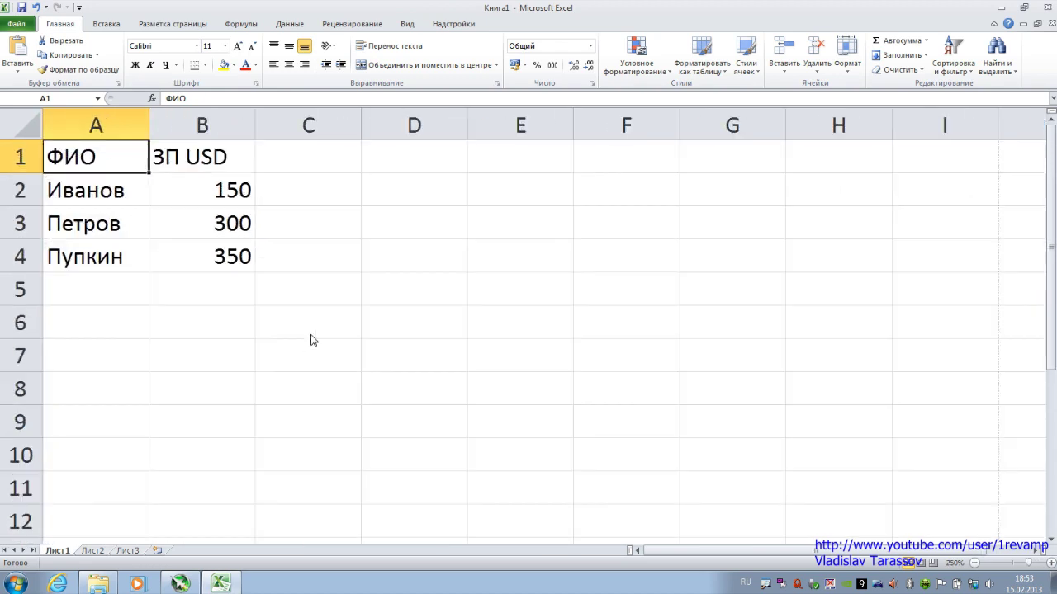
left_click(96, 188)
left_click(93, 158)
right_click(94, 169)
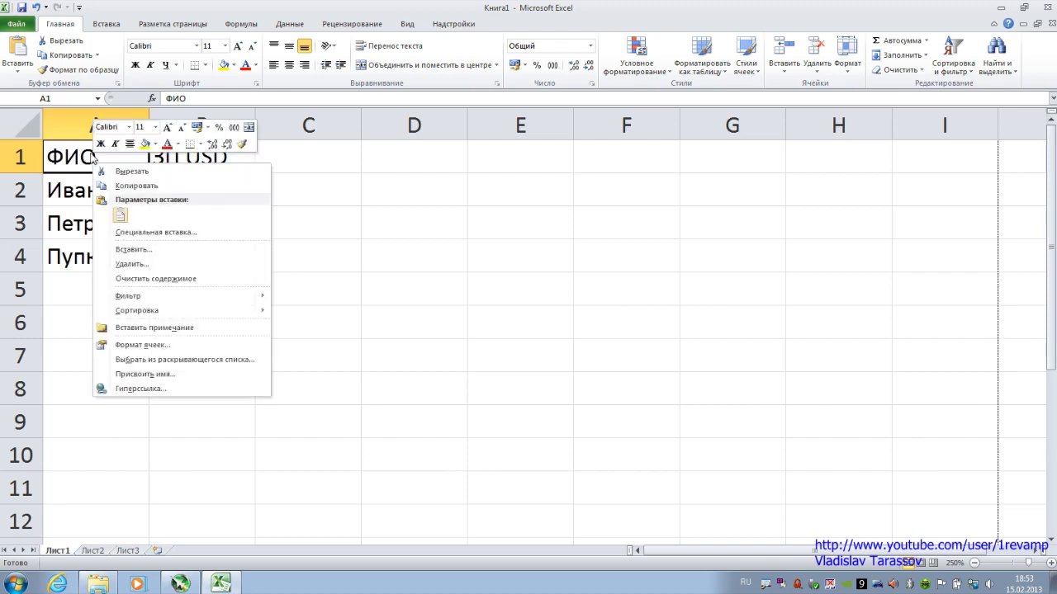
left_click(134, 187)
left_click(532, 227)
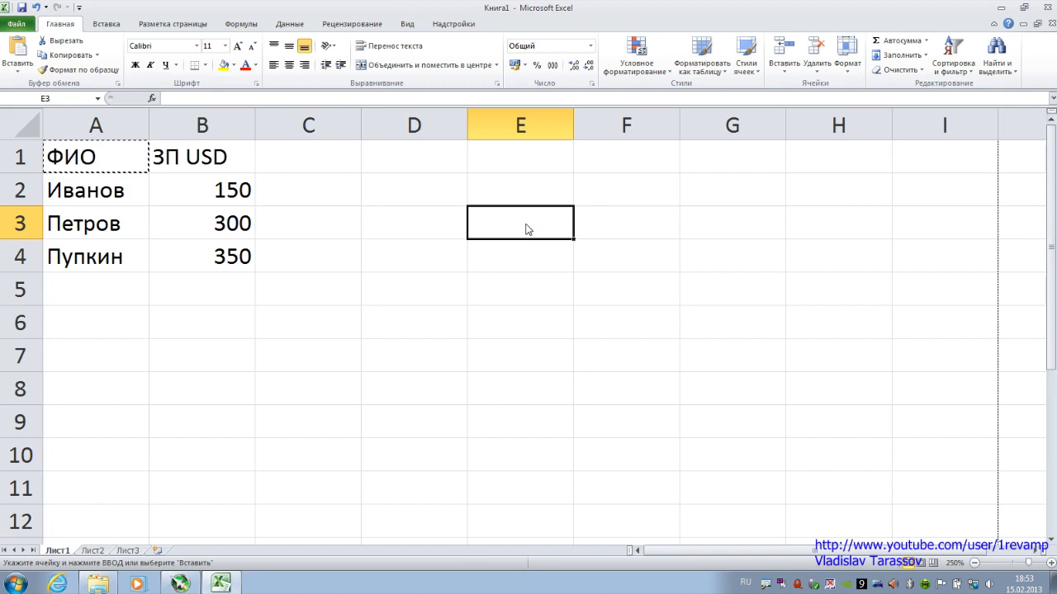
right_click(526, 228)
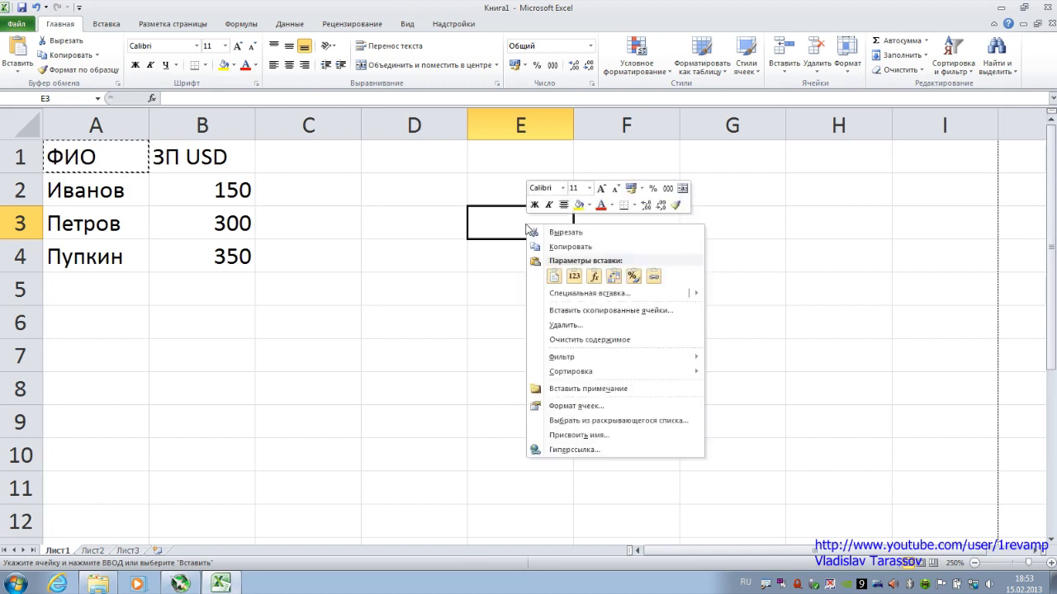
left_click(554, 277)
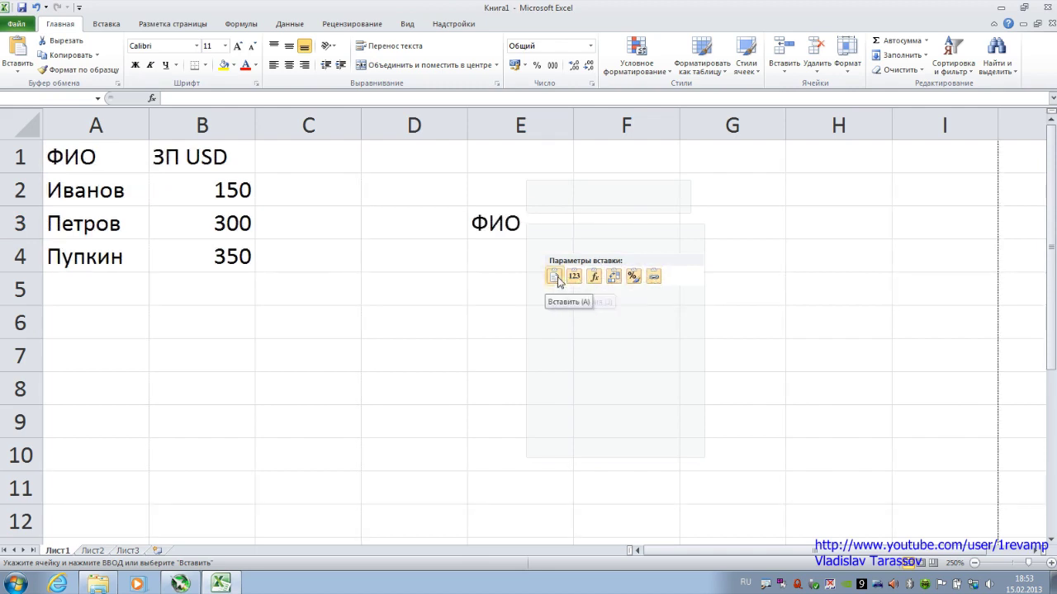
left_click(555, 278)
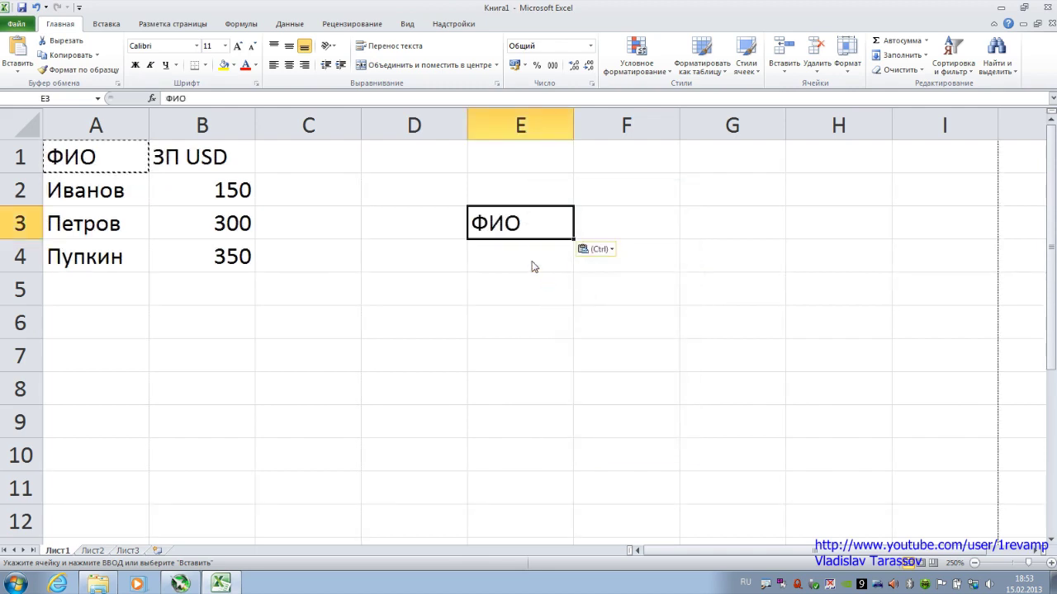
right_click(229, 189)
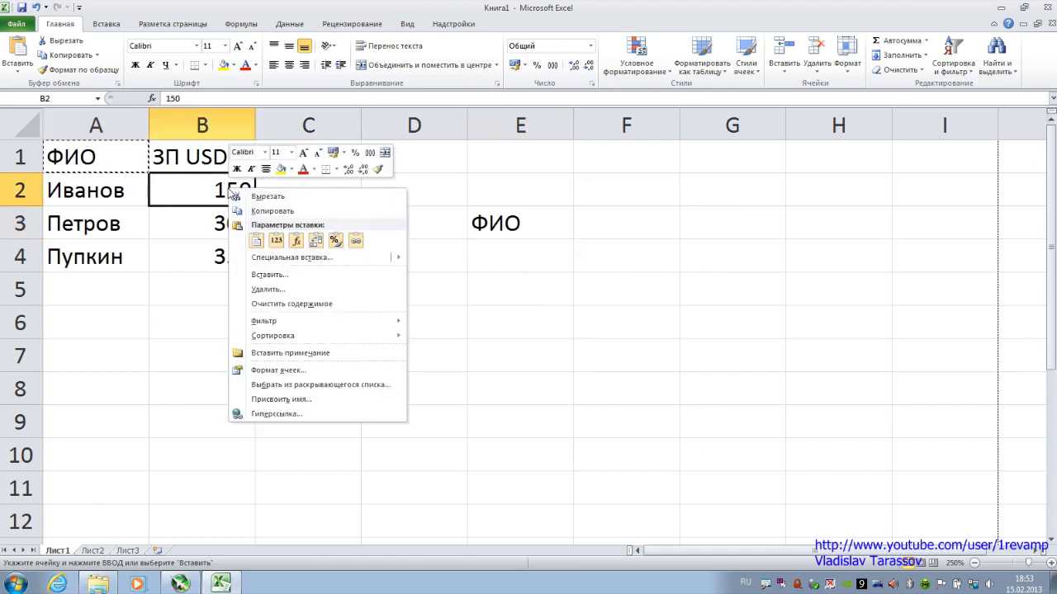
left_click(267, 212)
left_click(620, 334)
right_click(620, 335)
left_click(648, 153)
left_click(544, 237)
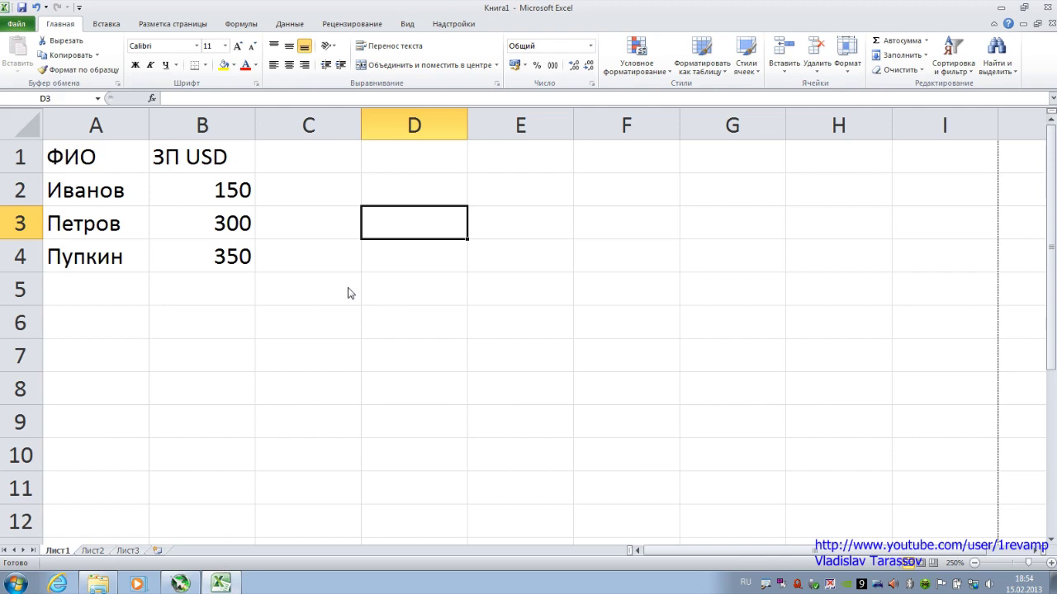
left_click(87, 194)
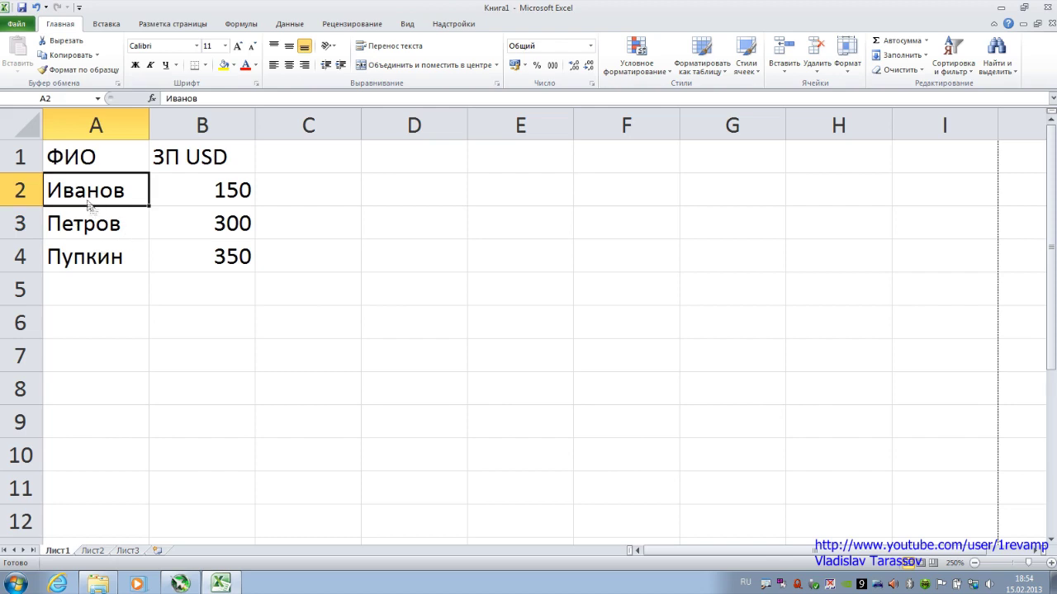
- Copy Иванов from A2 into E2 with Ctrl+C and Ctrl+V
key("ctrl+c")
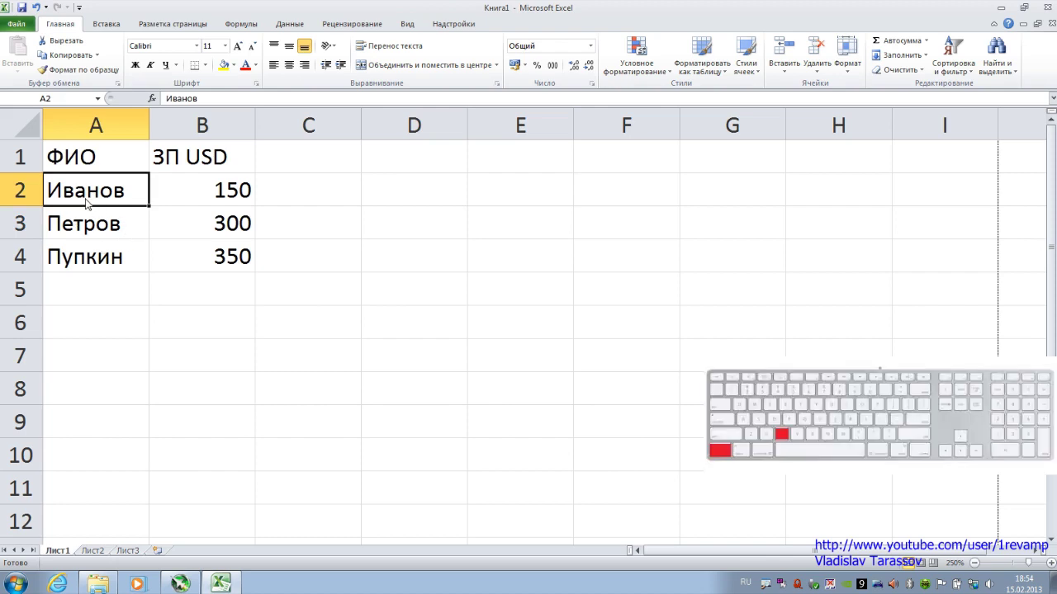
key("ctrl+c")
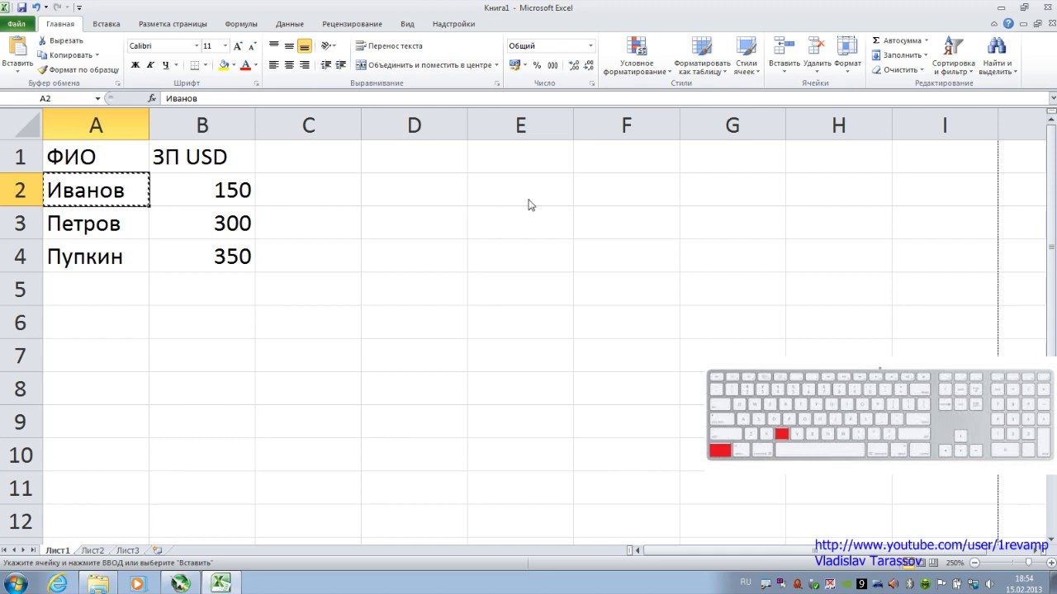
left_click(529, 205)
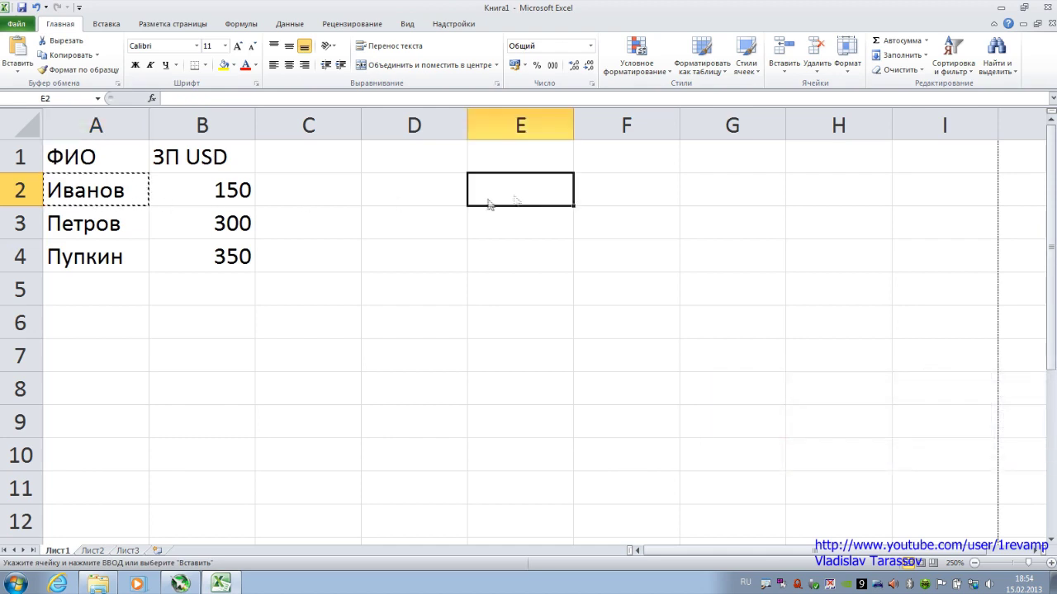
key("ctrl+v")
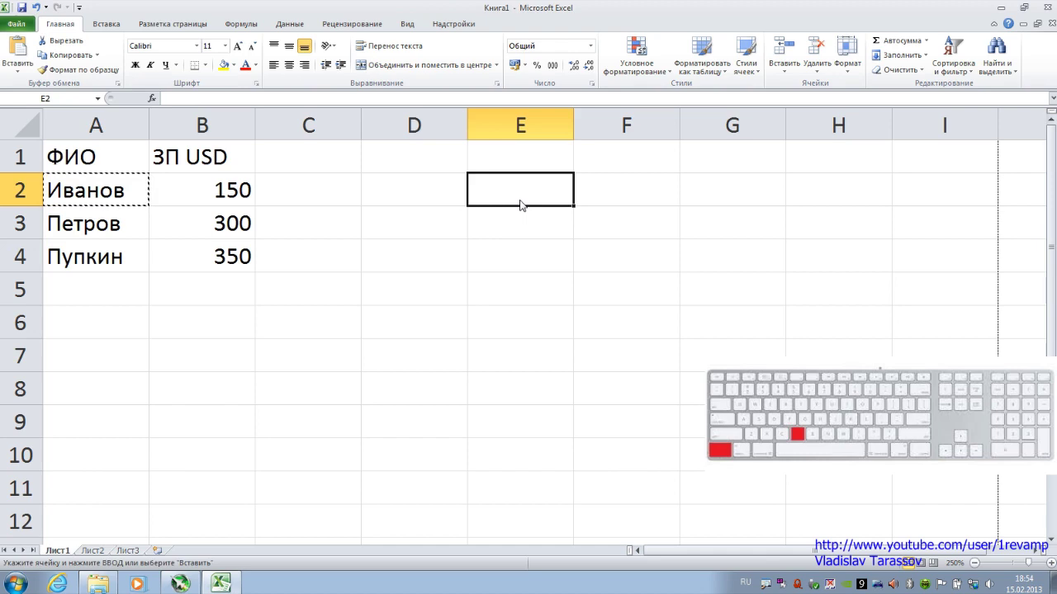
key("ctrl+v")
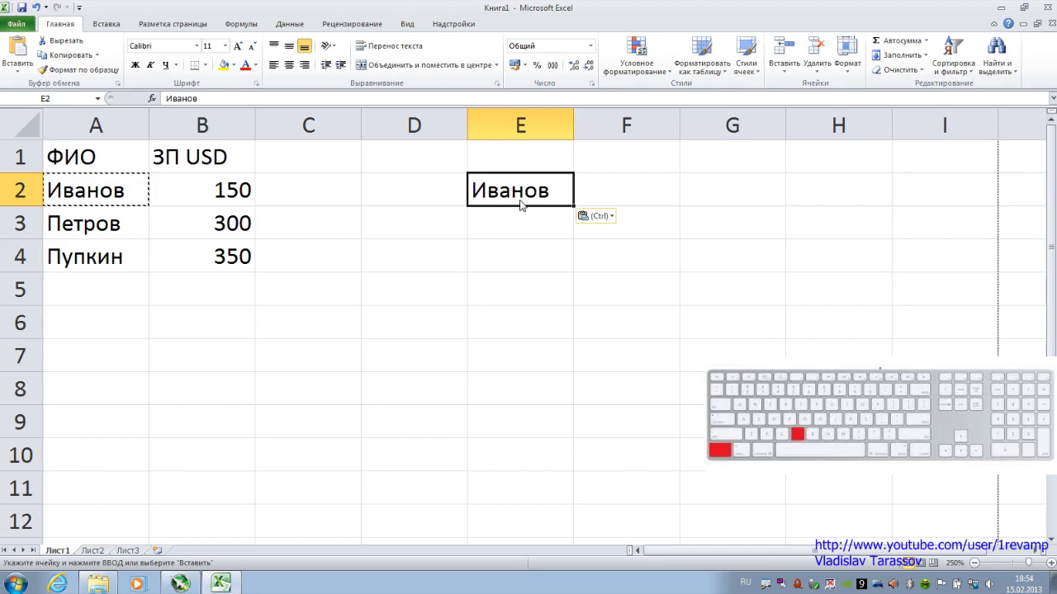
left_click(515, 234)
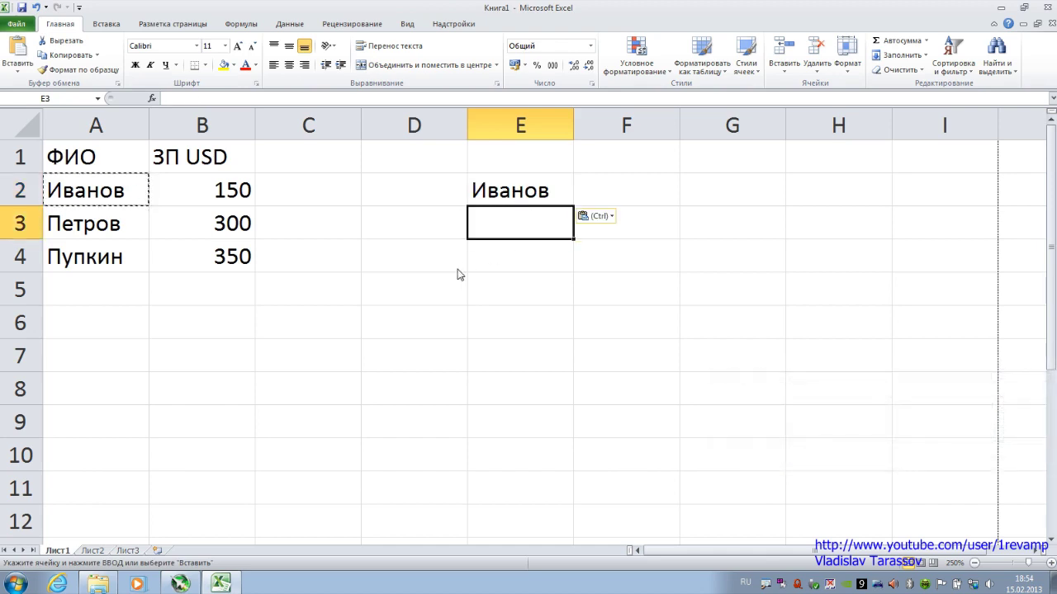
key("Escape")
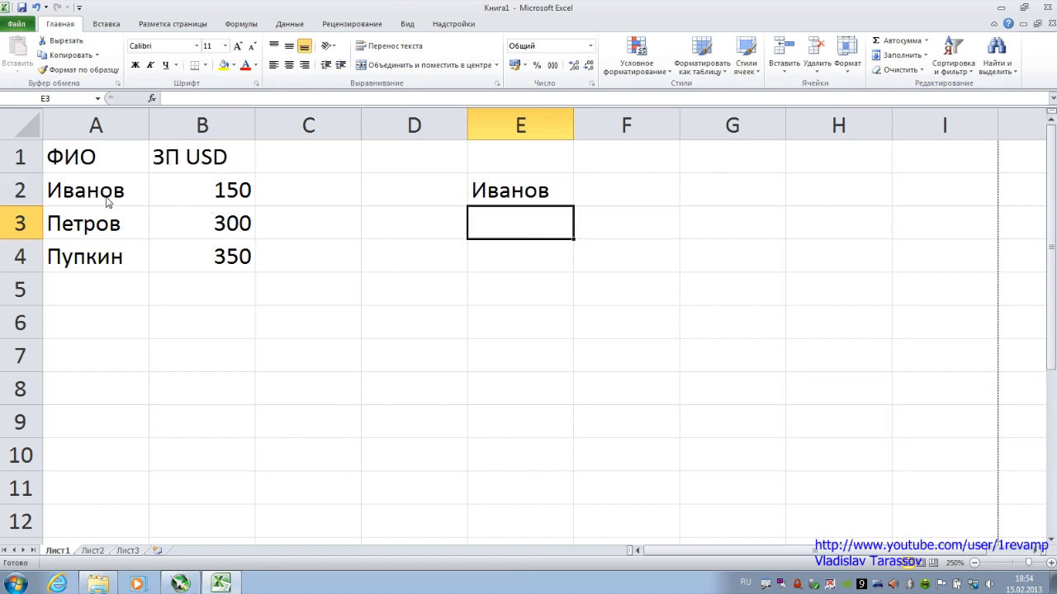
- Select the name cells in column A, ending on Иванов in A2
left_click(95, 162)
left_click(94, 201)
left_click(97, 233)
left_click_drag(97, 244, 90, 205)
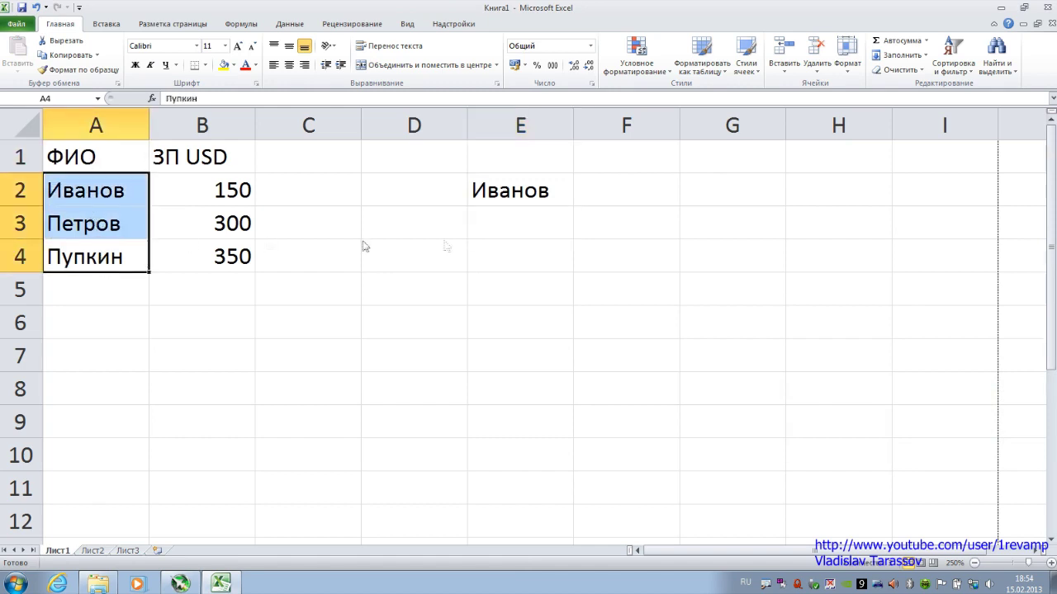
left_click(636, 218)
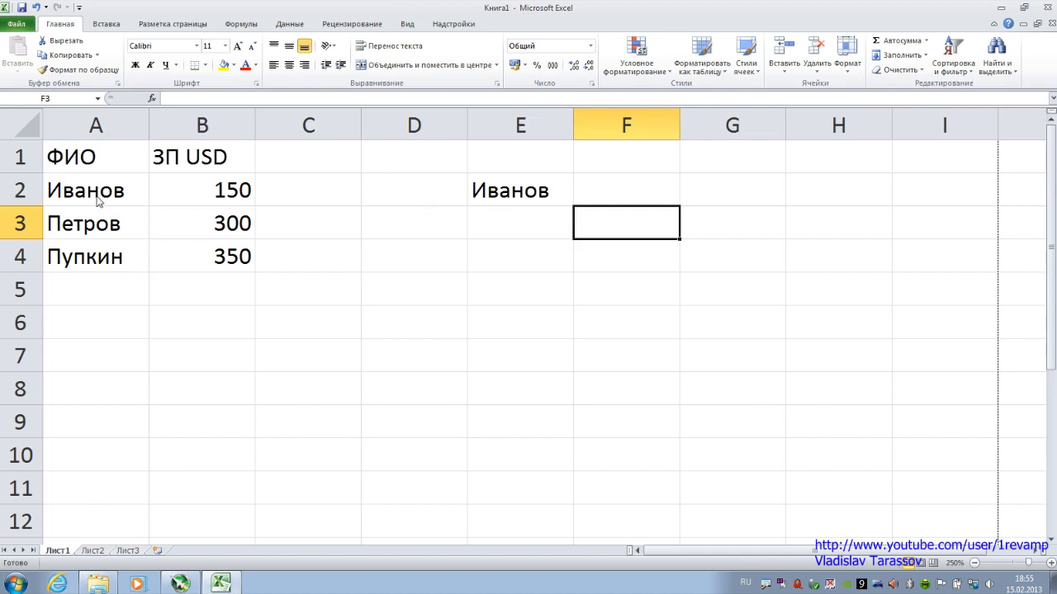
left_click(98, 201)
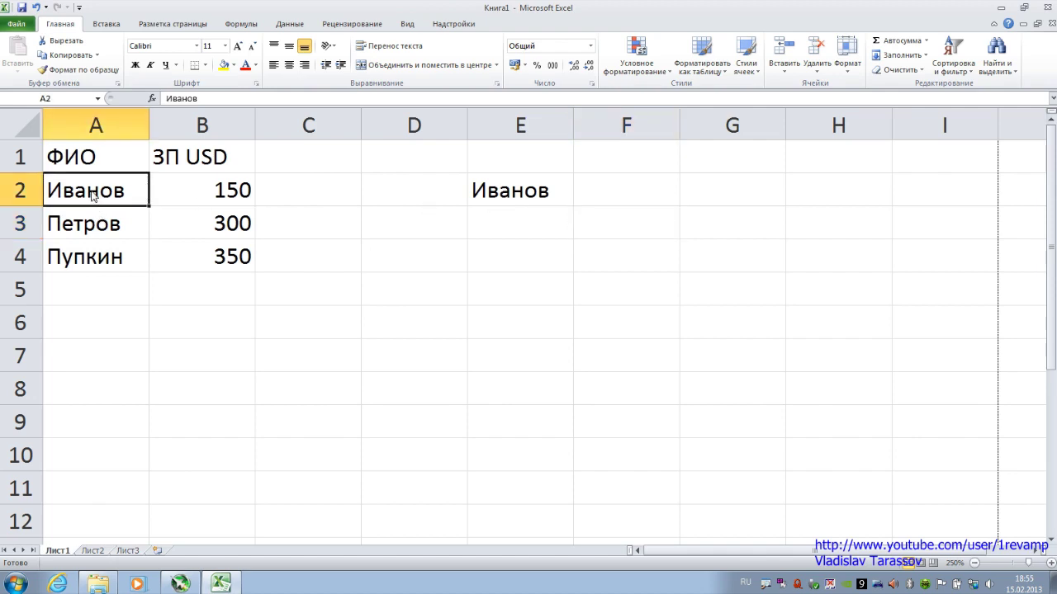
- Copy Иванов, Петров and Пупкин from A2:A4 into F2:F4 with Ctrl+C and Ctrl+V
key("ctrl+c")
left_click(616, 193)
key("ctrl+v")
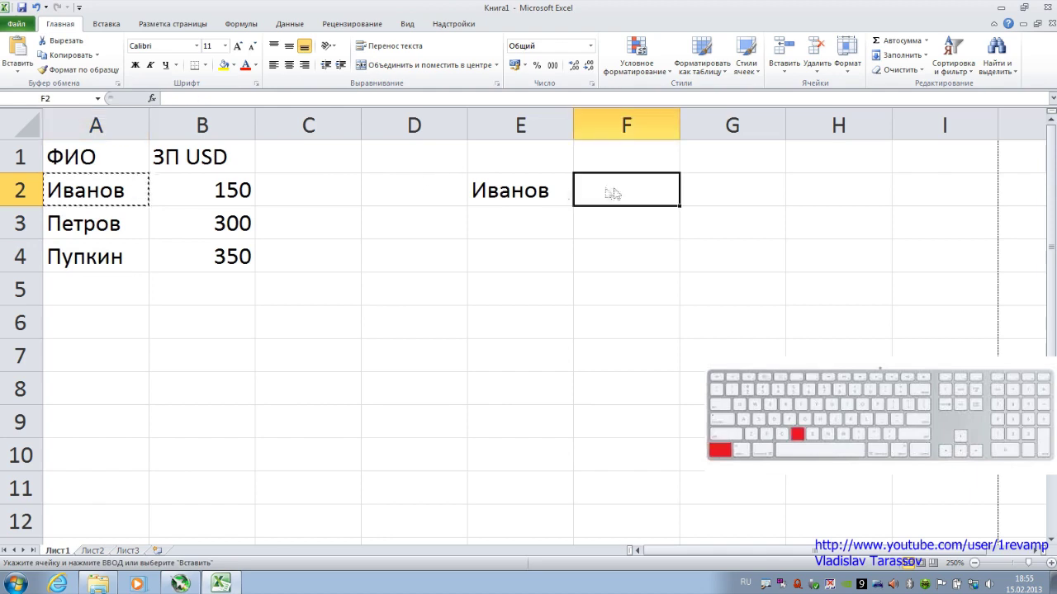
left_click(142, 234)
key("ctrl+c")
left_click(599, 223)
key("ctrl+v")
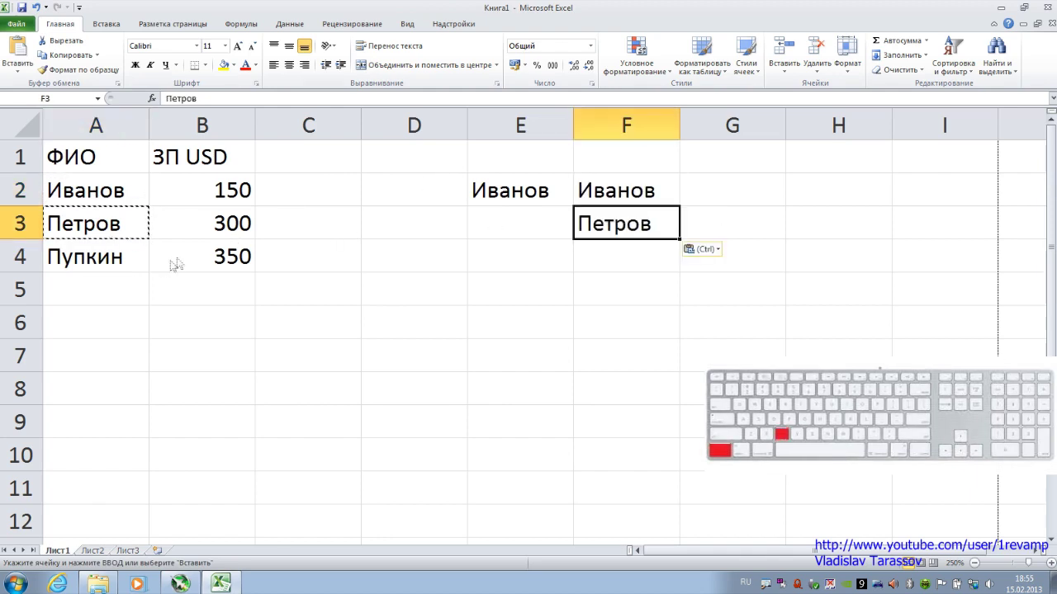
left_click(141, 258)
key("ctrl+c")
left_click(611, 269)
key("ctrl+v")
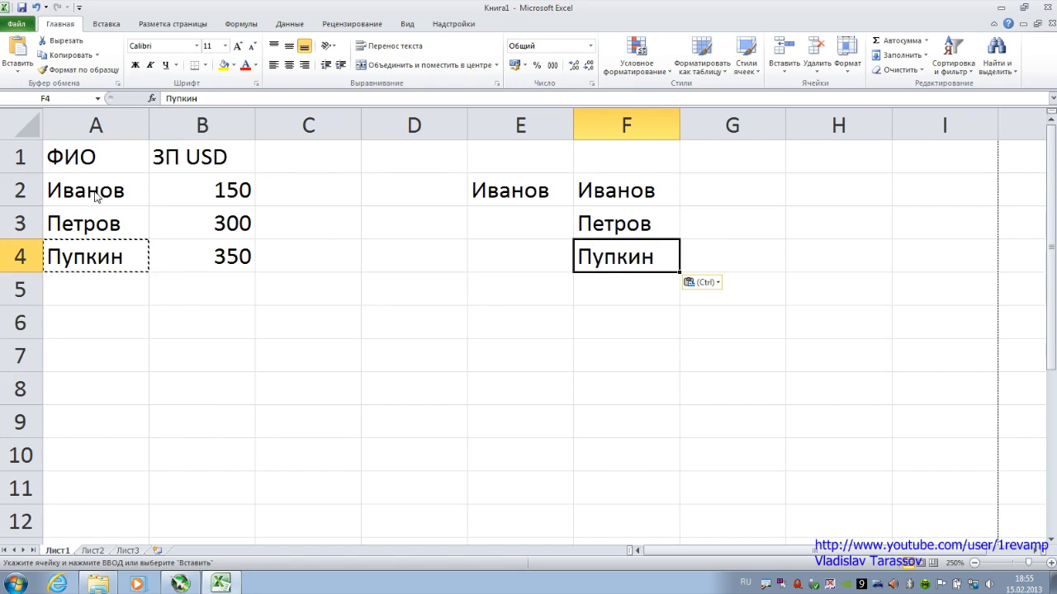
- Copy Петров and Пупкин into E3 and E4 using the right-click Копировать and paste
left_click(99, 222)
right_click(99, 223)
left_click(165, 247)
left_click(537, 228)
right_click(538, 229)
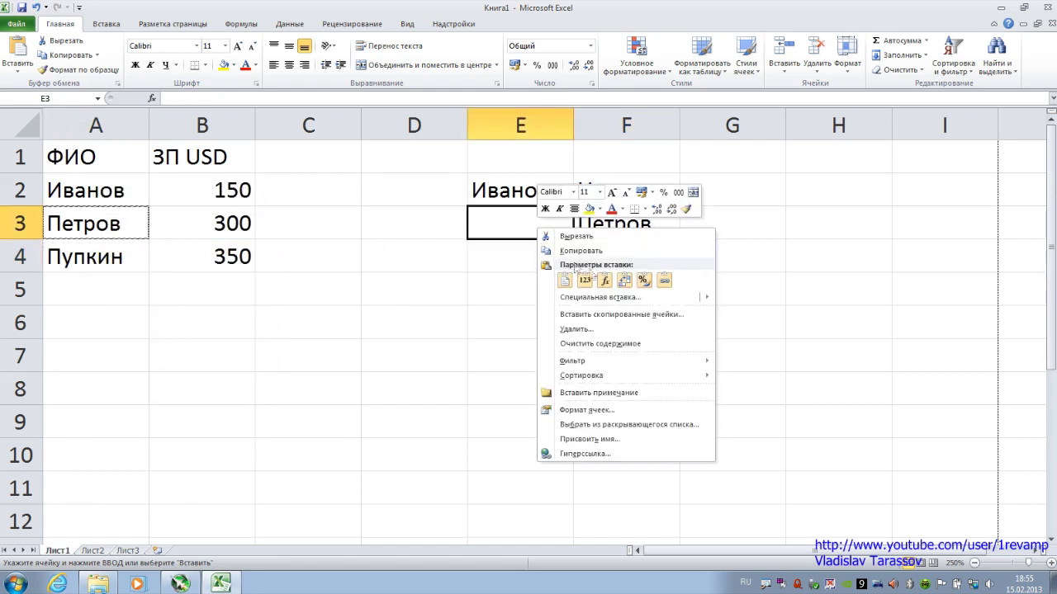
left_click(562, 278)
left_click(111, 262)
right_click(111, 265)
left_click(165, 285)
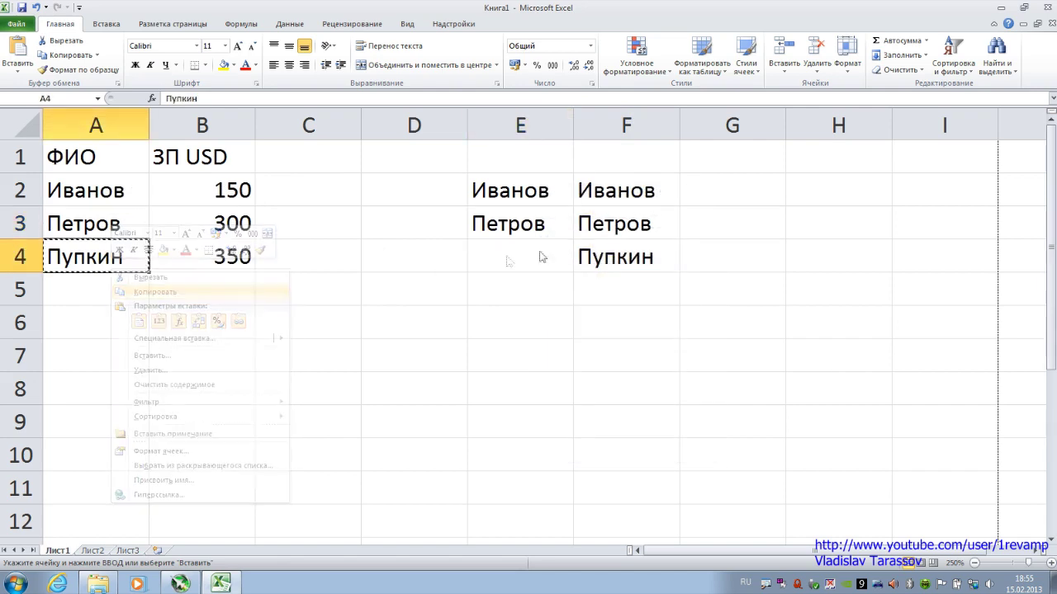
left_click(524, 261)
right_click(523, 261)
left_click(552, 310)
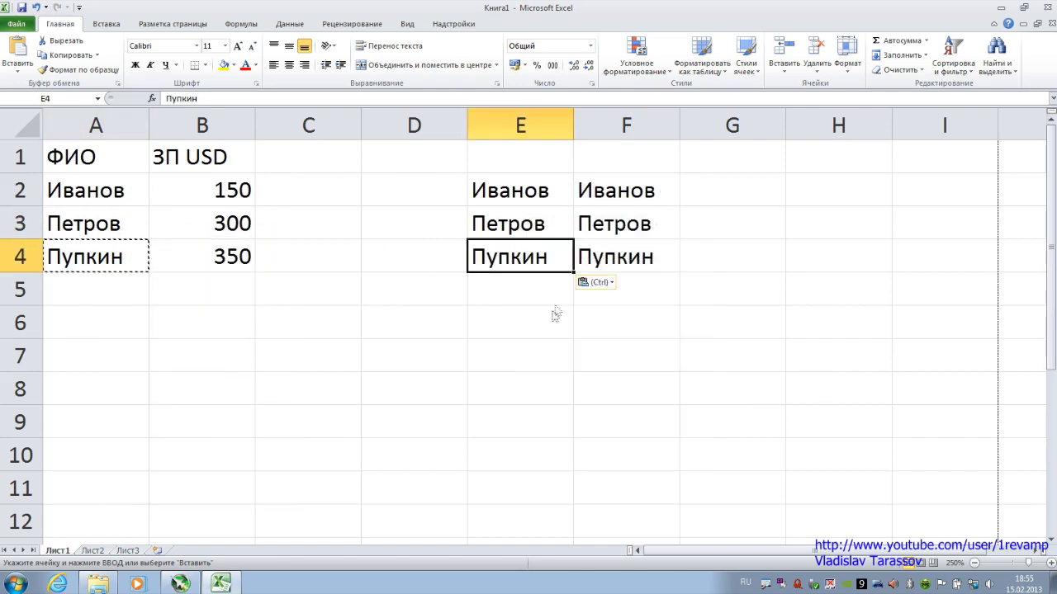
left_click(507, 289)
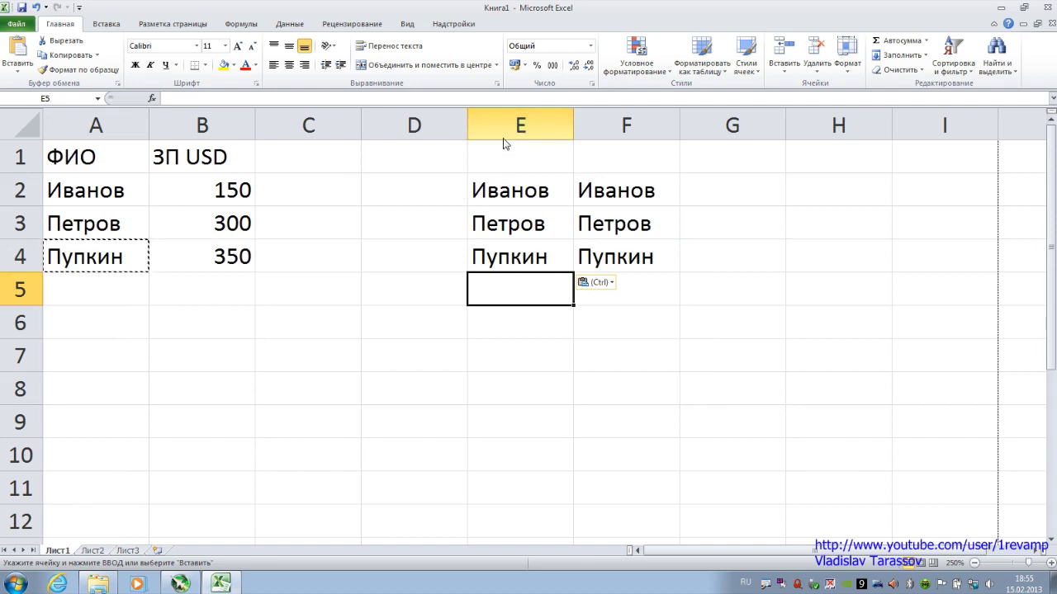
left_click_drag(521, 126, 621, 127)
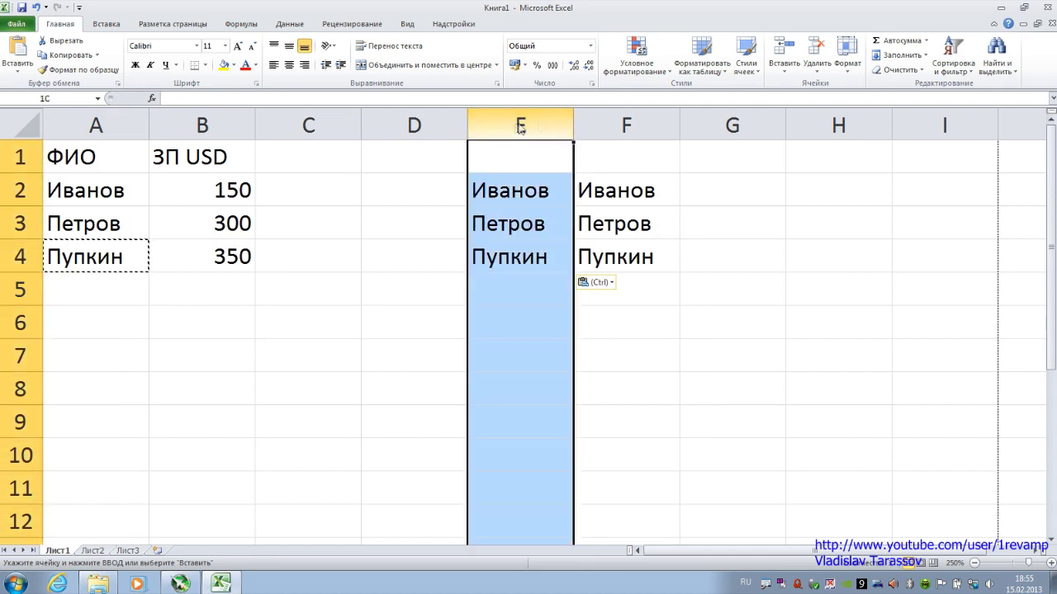
right_click(621, 129)
left_click(660, 217)
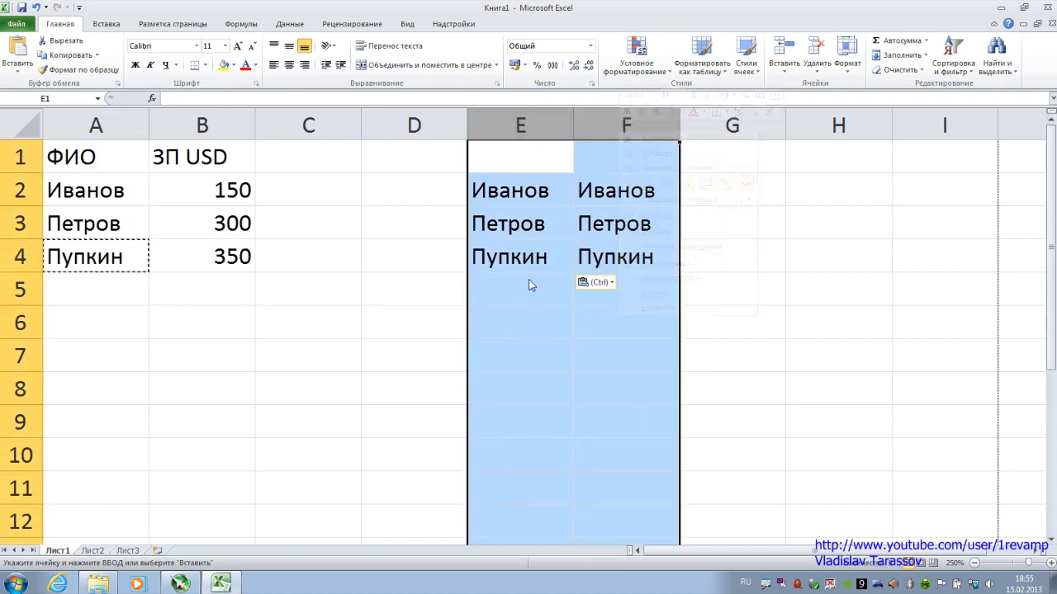
left_click(522, 225)
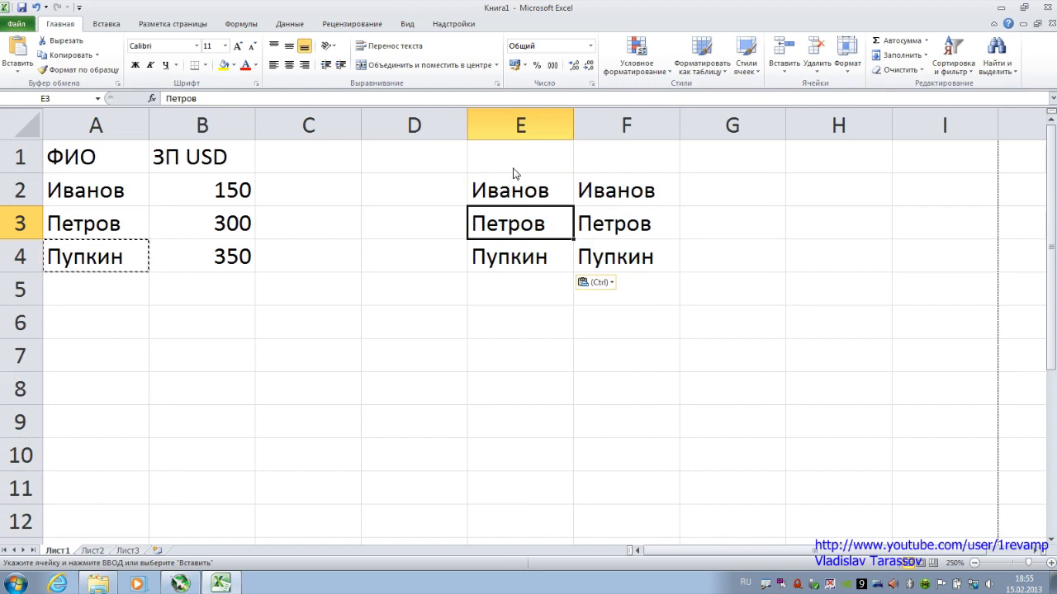
left_click_drag(520, 157, 620, 293)
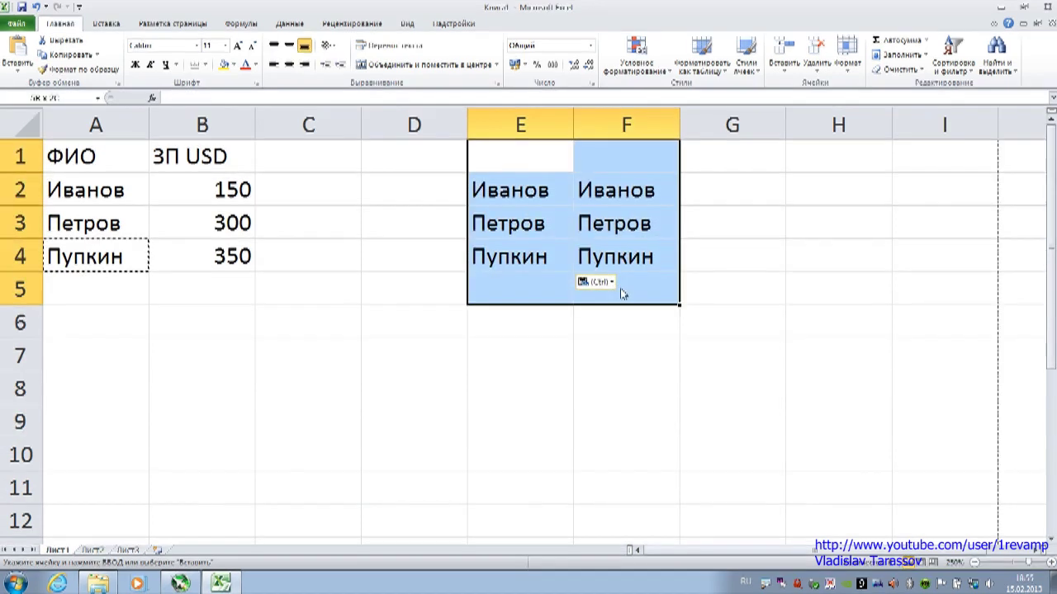